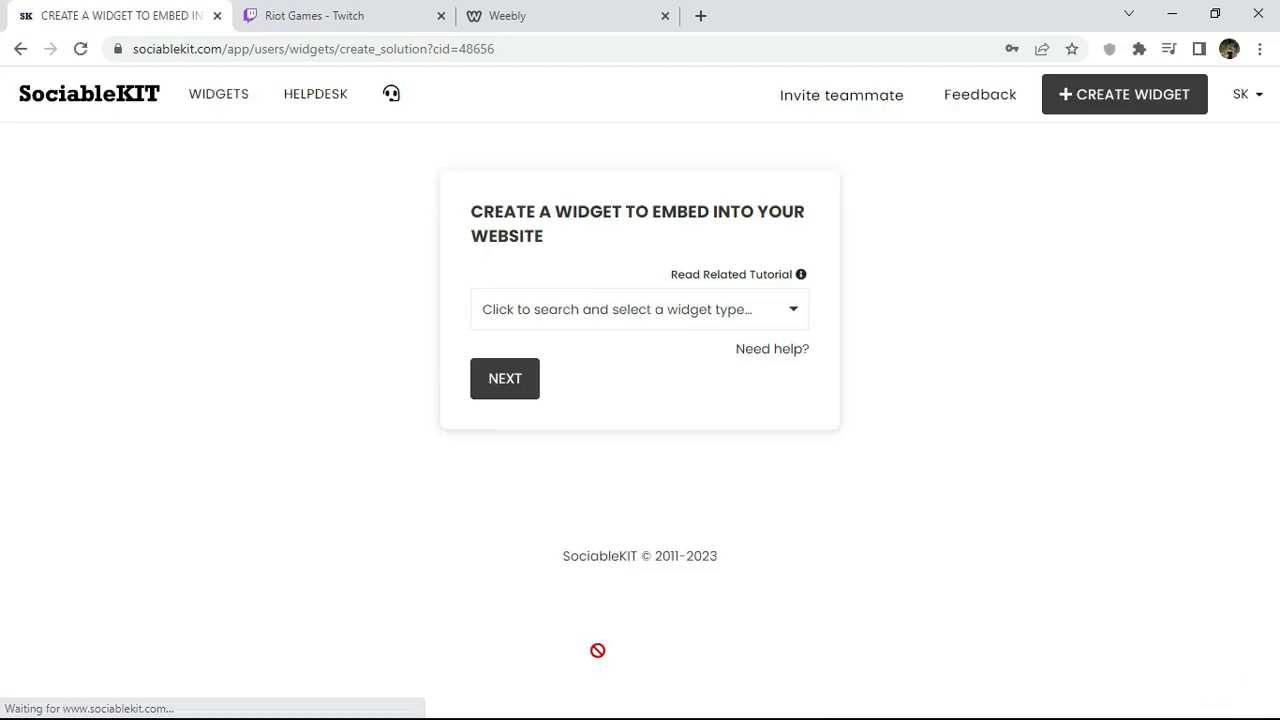
Step: Search the widget types for "twitch" and choose Twitch Channel Videos
{"action": "left_click", "coordinate": [665, 300]}
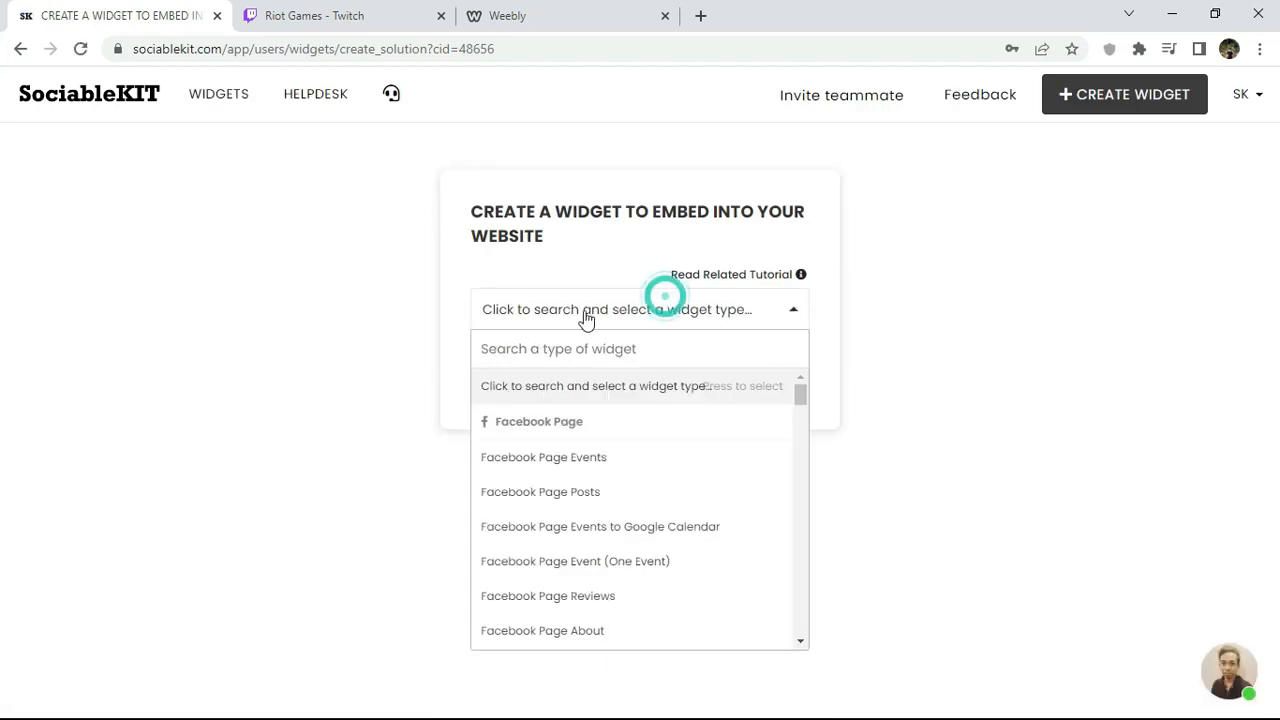
{"action": "type", "text": "twitch"}
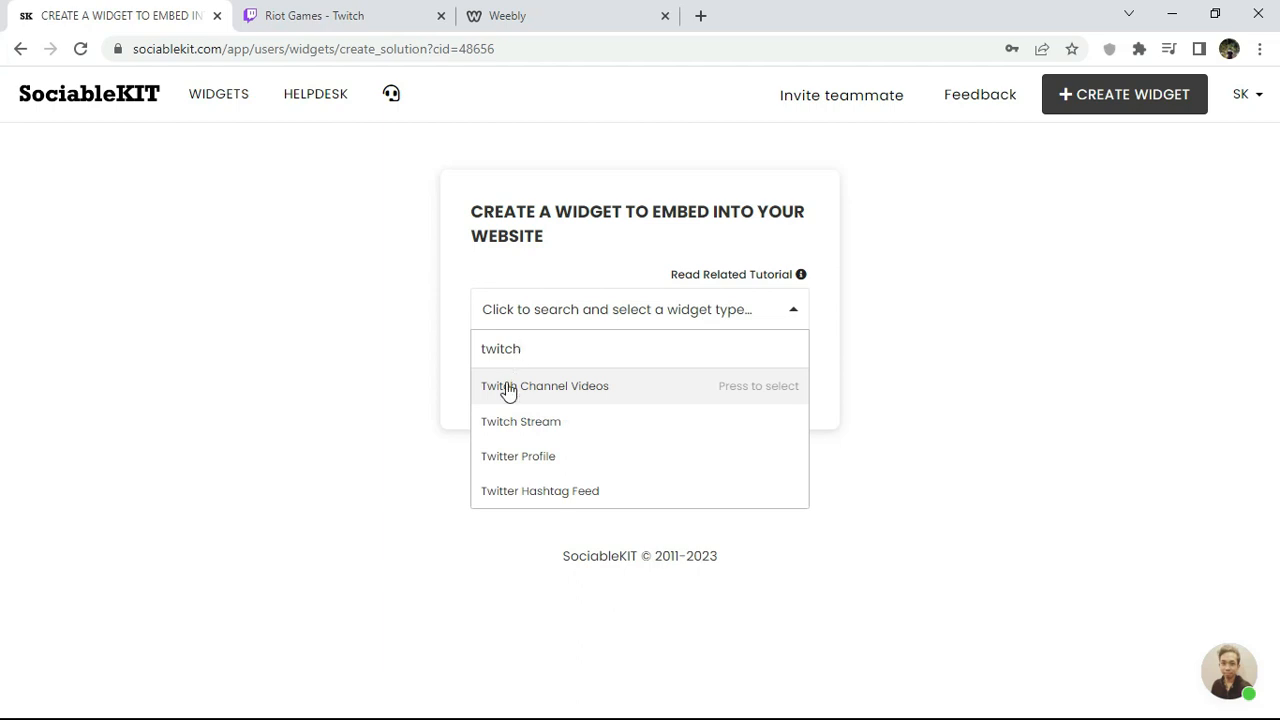
{"action": "left_click", "coordinate": [508, 389]}
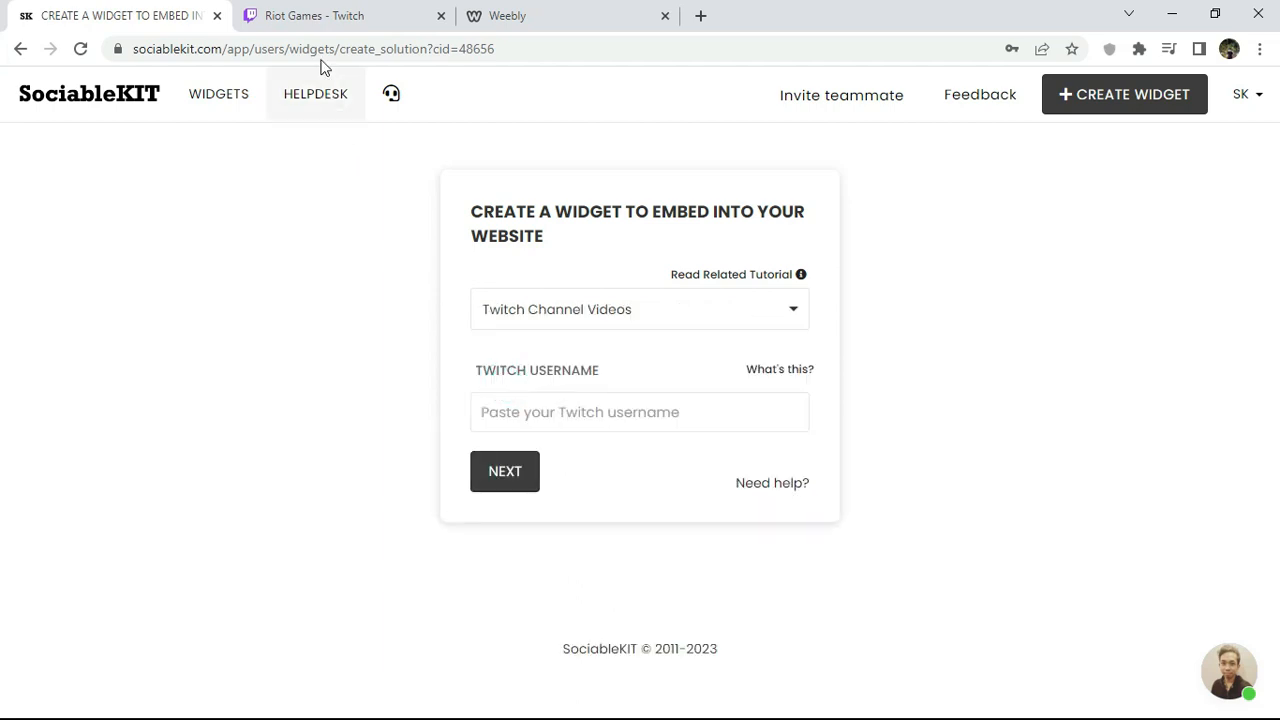
Step: Copy the Riot Games channel URL from Twitch into the widget's Twitch username field and continue to the customization page
{"action": "left_click", "coordinate": [316, 28]}
{"action": "right_click", "coordinate": [229, 52]}
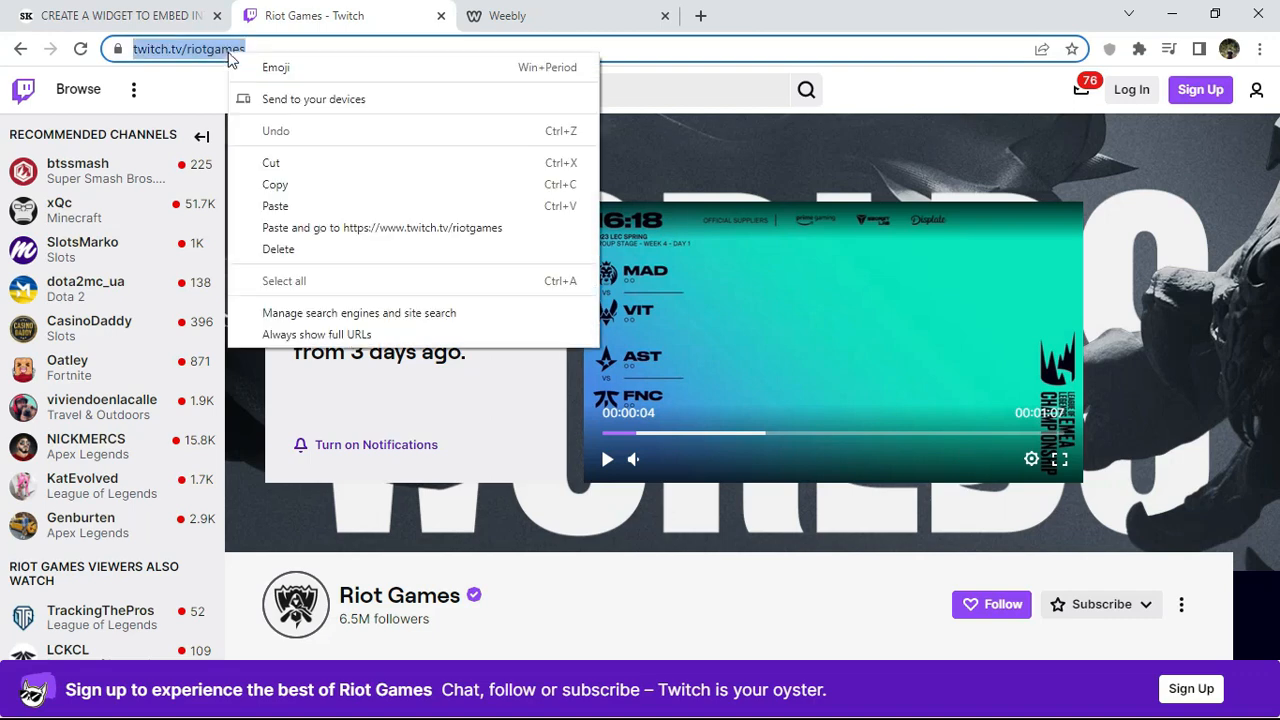
{"action": "left_click", "coordinate": [303, 188]}
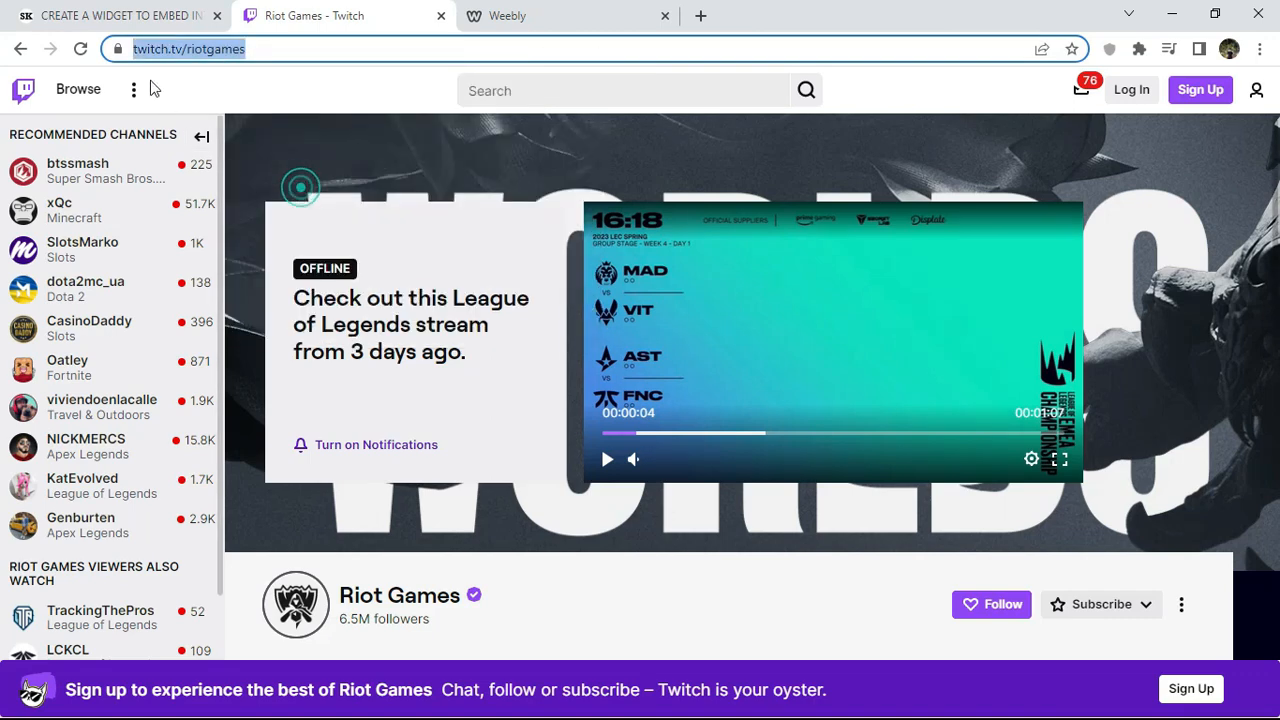
{"action": "left_click", "coordinate": [118, 18]}
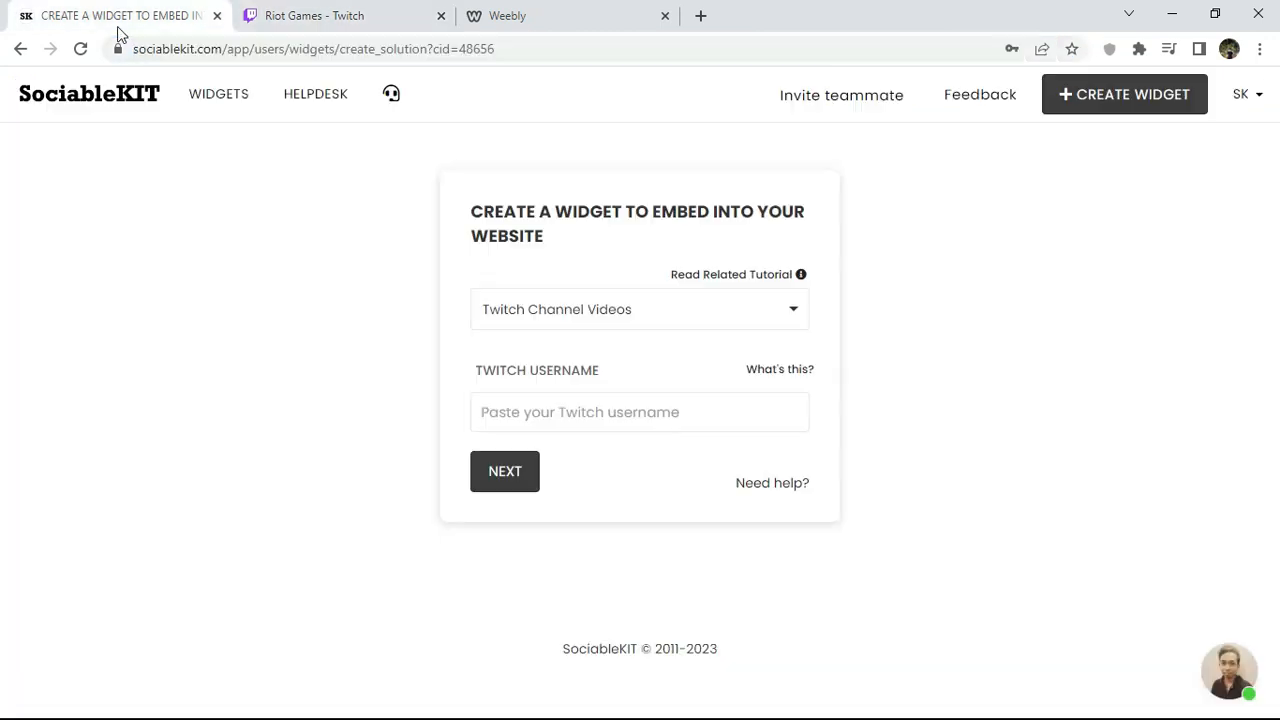
{"action": "right_click", "coordinate": [610, 416]}
{"action": "left_click", "coordinate": [660, 565]}
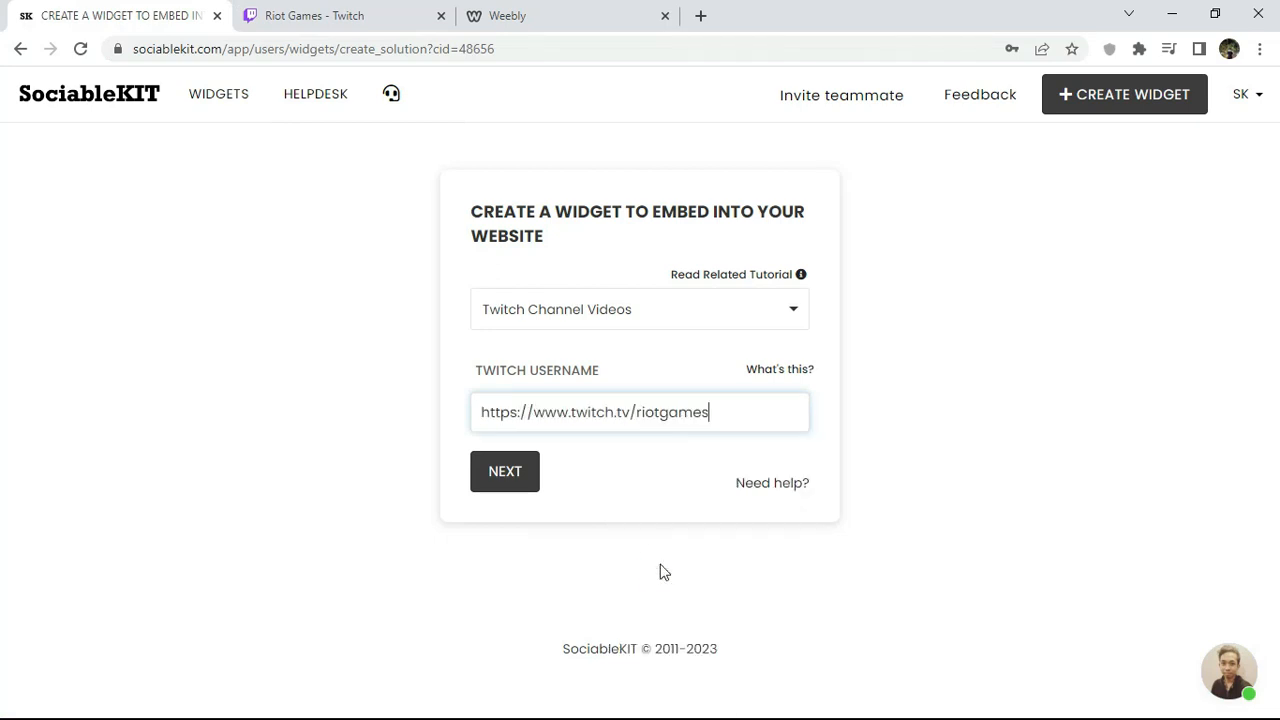
{"action": "left_click", "coordinate": [494, 462]}
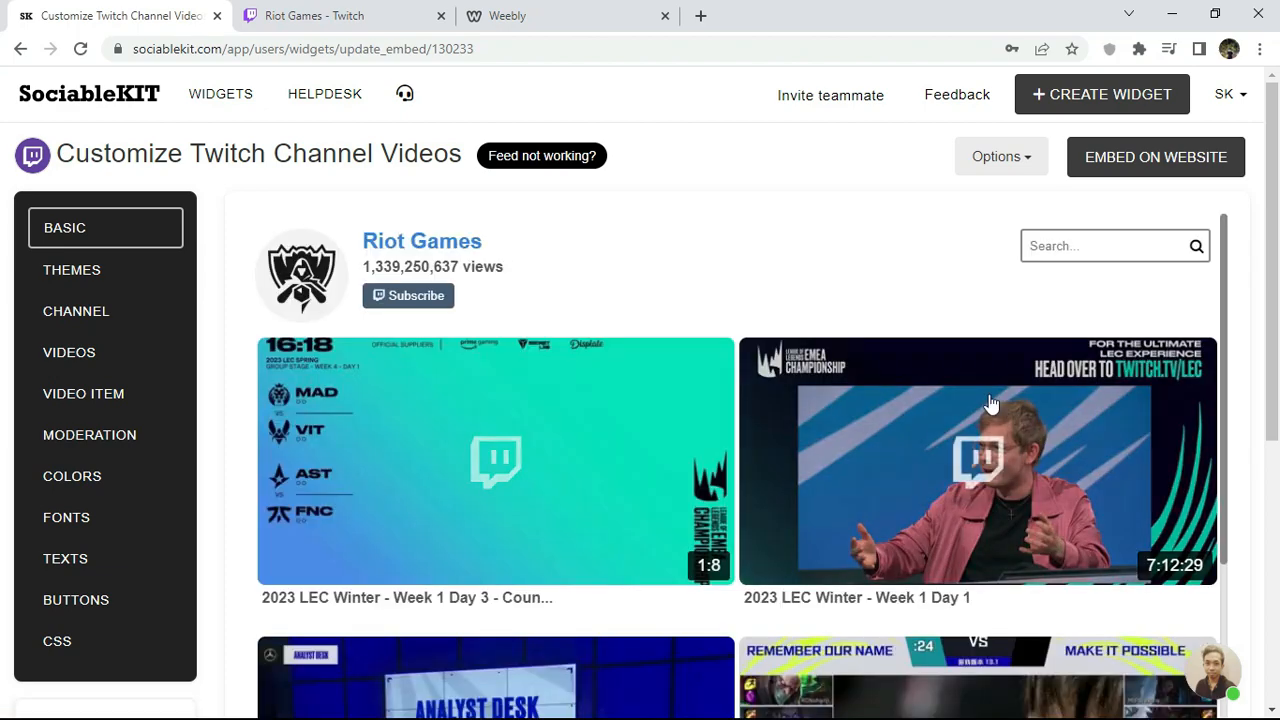
Step: Look over the generated video feed preview and the widget's basic settings
{"action": "left_click_drag", "start_coordinate": [1268, 200], "coordinate": [1262, 426]}
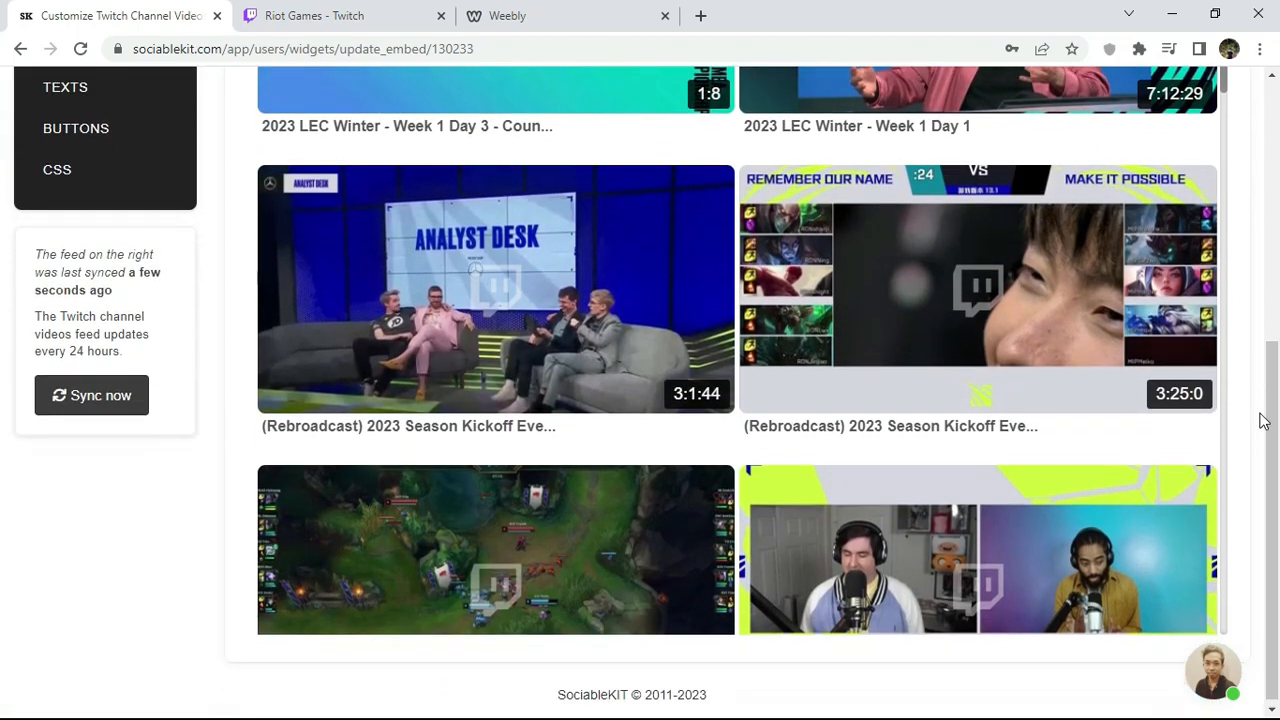
{"action": "mouse_move", "coordinate": [1223, 82]}
{"action": "left_mouse_down"}
{"action": "mouse_move", "coordinate": [1212, 612]}
{"action": "mouse_move", "coordinate": [1220, 70]}
{"action": "left_mouse_up"}
{"action": "scroll", "coordinate": [1262, 288], "scroll_direction": "up", "scroll_amount": 5}
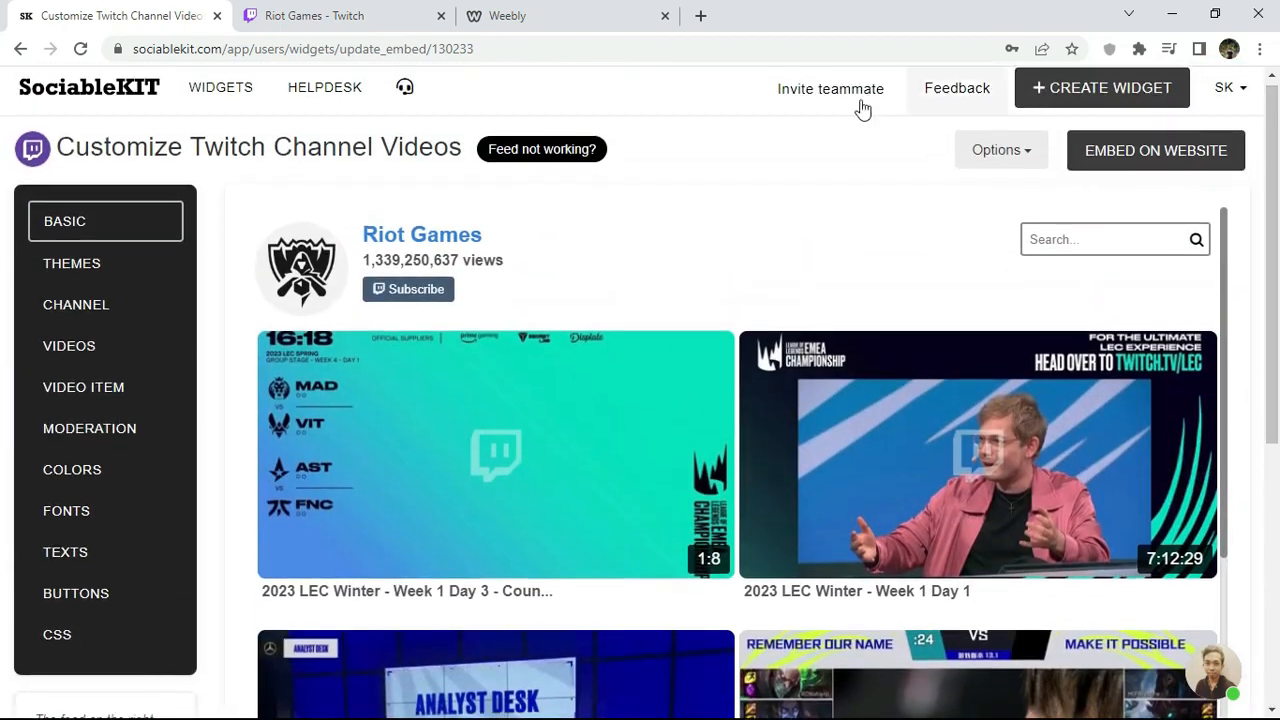
{"action": "left_click", "coordinate": [105, 226]}
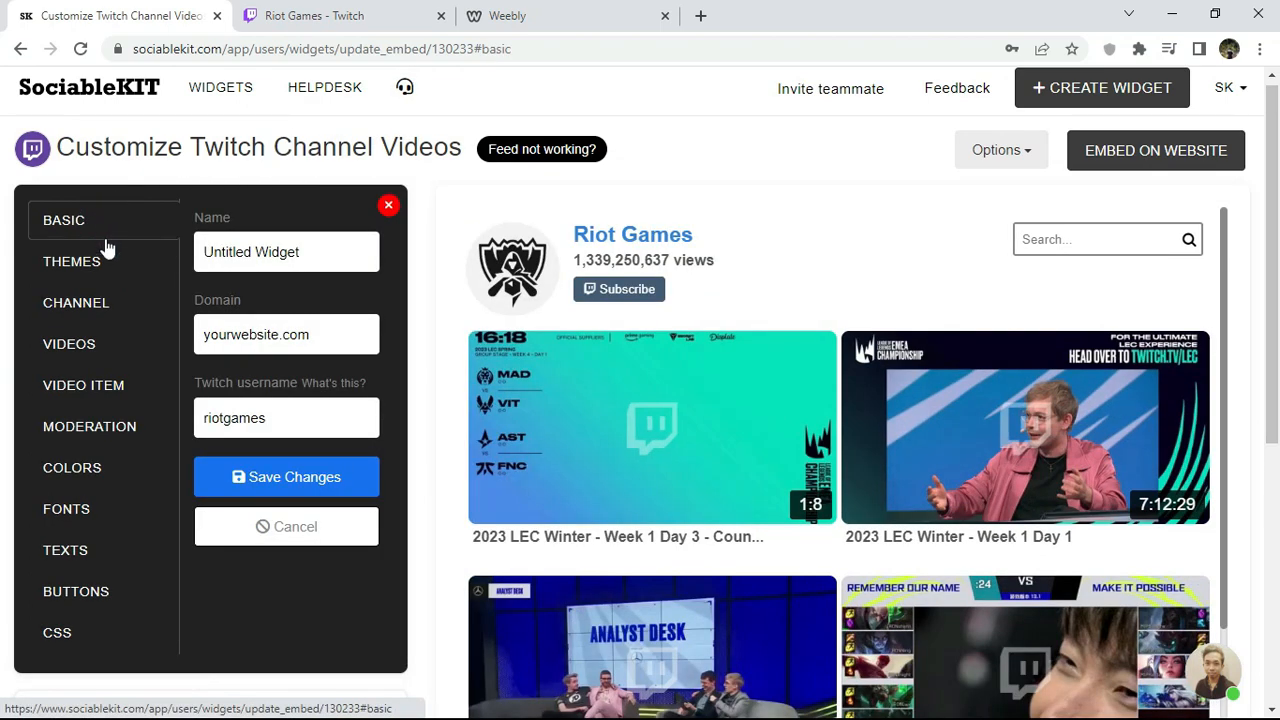
Step: Apply the Maayos Theme as the widget's color theme and save the change
{"action": "left_click", "coordinate": [100, 262]}
{"action": "left_click", "coordinate": [266, 262]}
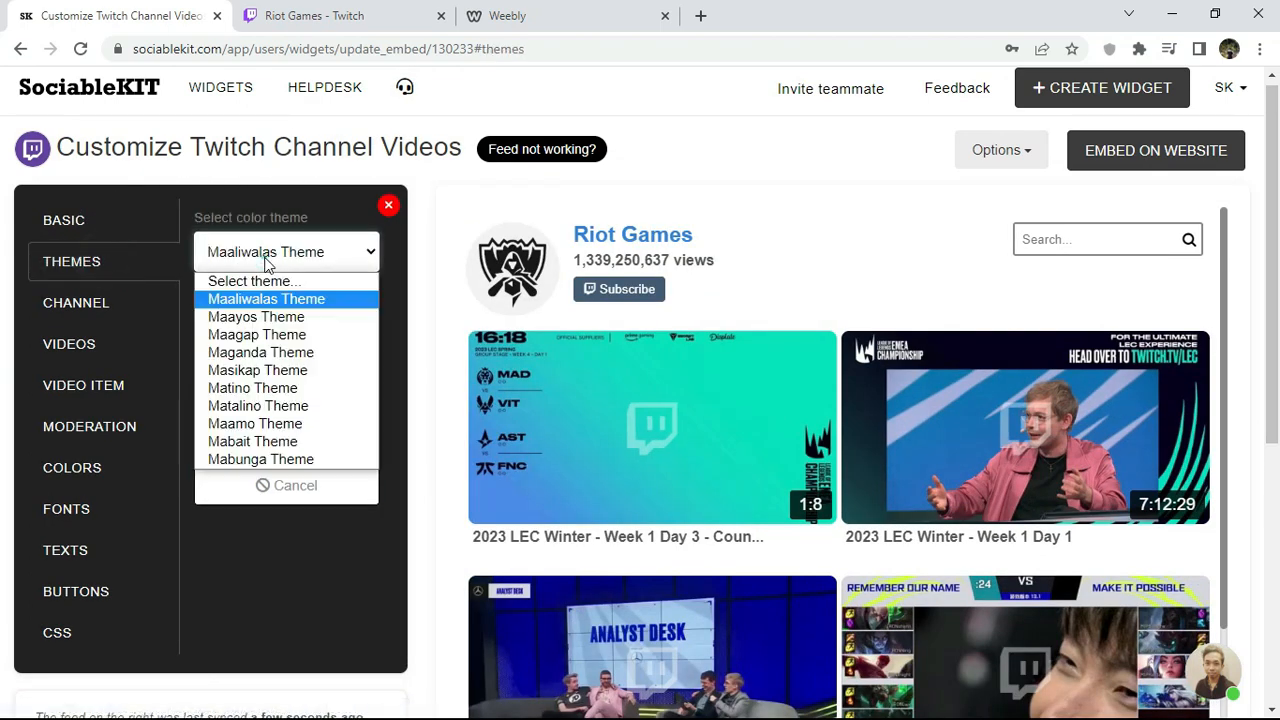
{"action": "left_click", "coordinate": [257, 316]}
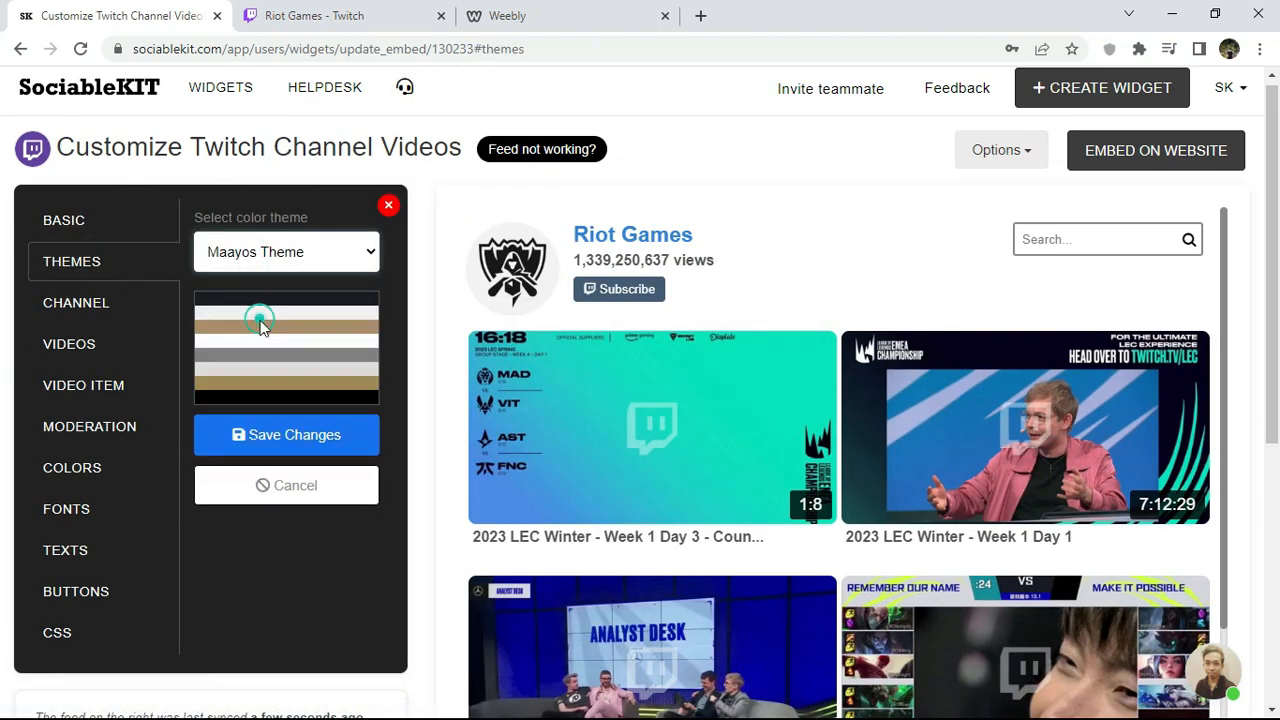
{"action": "left_click", "coordinate": [260, 432]}
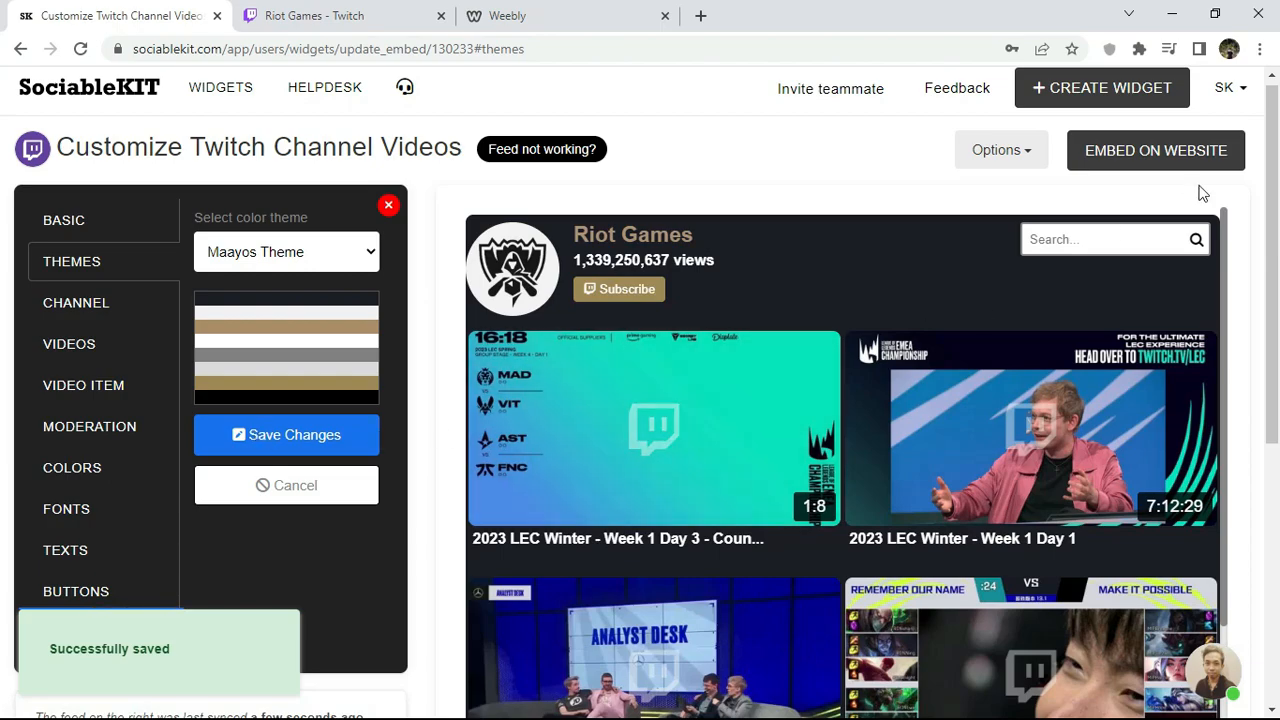
Step: Examine the video feed preview in the Maayos Theme
{"action": "scroll", "coordinate": [1266, 277], "scroll_direction": "down", "scroll_amount": 4}
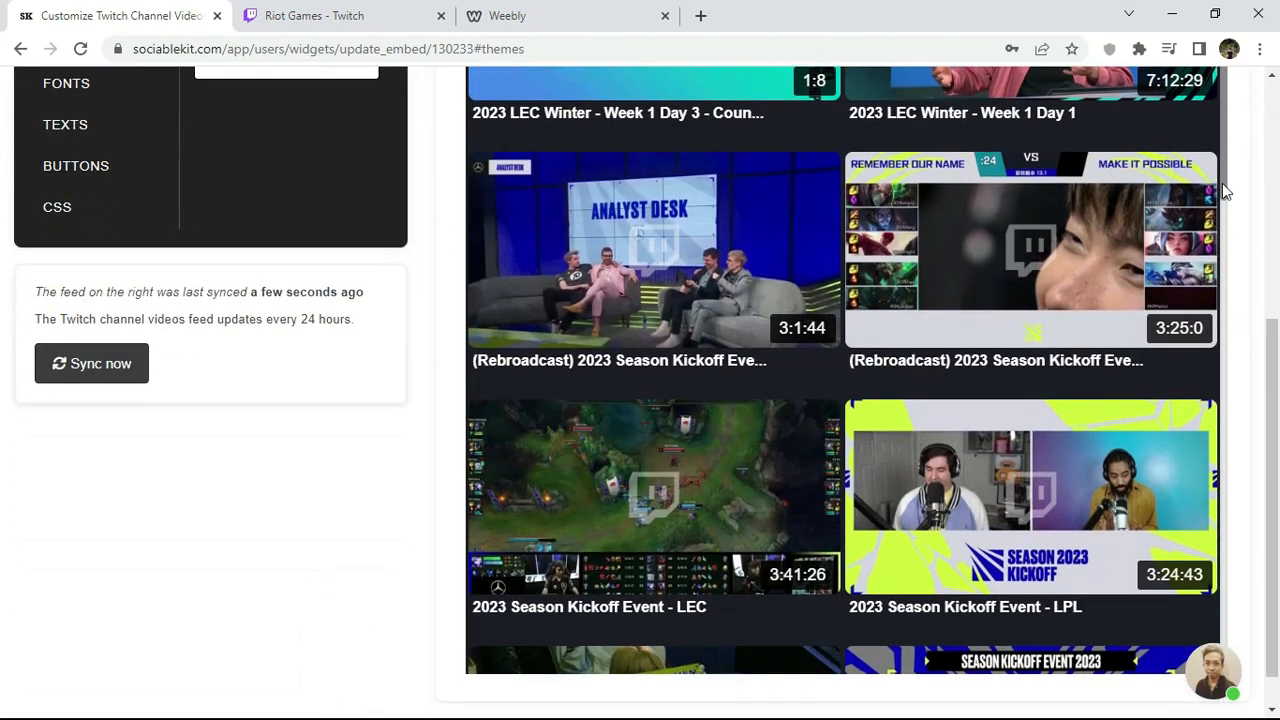
{"action": "scroll", "coordinate": [1225, 190], "scroll_direction": "down", "scroll_amount": 10}
{"action": "scroll", "coordinate": [1199, 240], "scroll_direction": "up", "scroll_amount": 9}
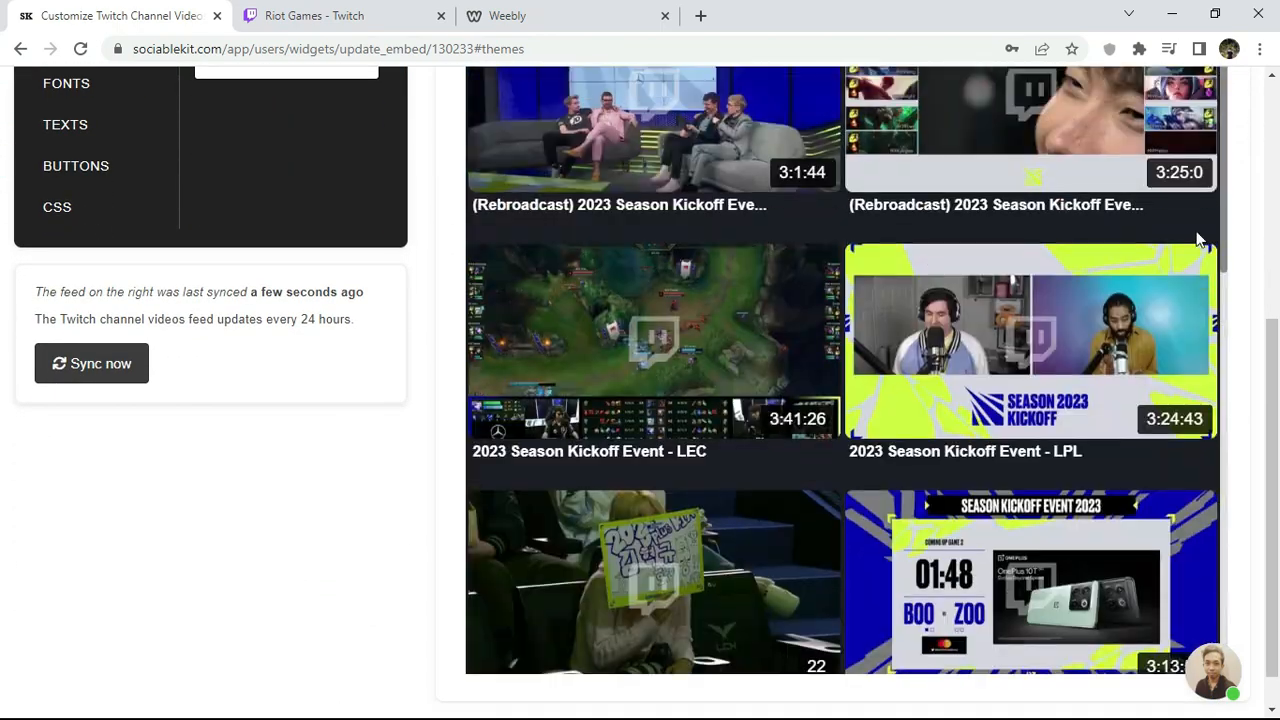
{"action": "scroll", "coordinate": [1199, 240], "scroll_direction": "up", "scroll_amount": 4}
{"action": "scroll", "coordinate": [1205, 110], "scroll_direction": "up", "scroll_amount": 4}
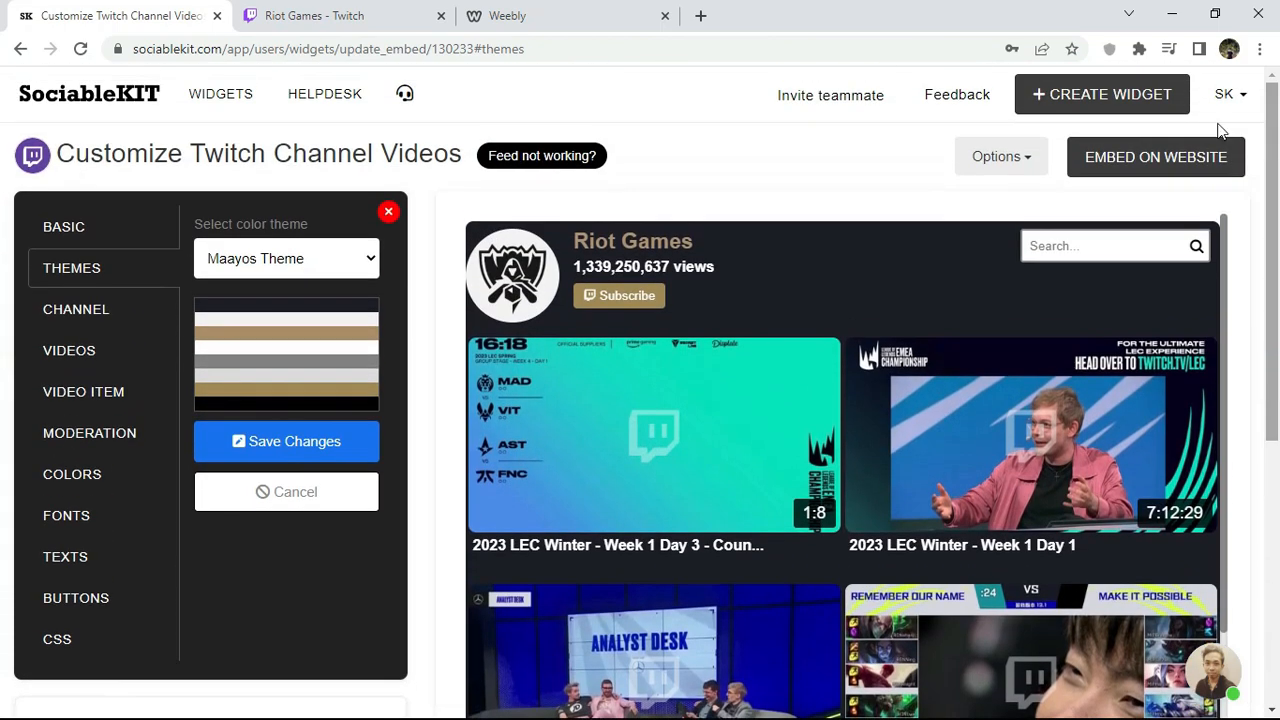
Step: Set the widget's color theme back to Maaliwalas Theme and save the change
{"action": "left_click", "coordinate": [337, 265]}
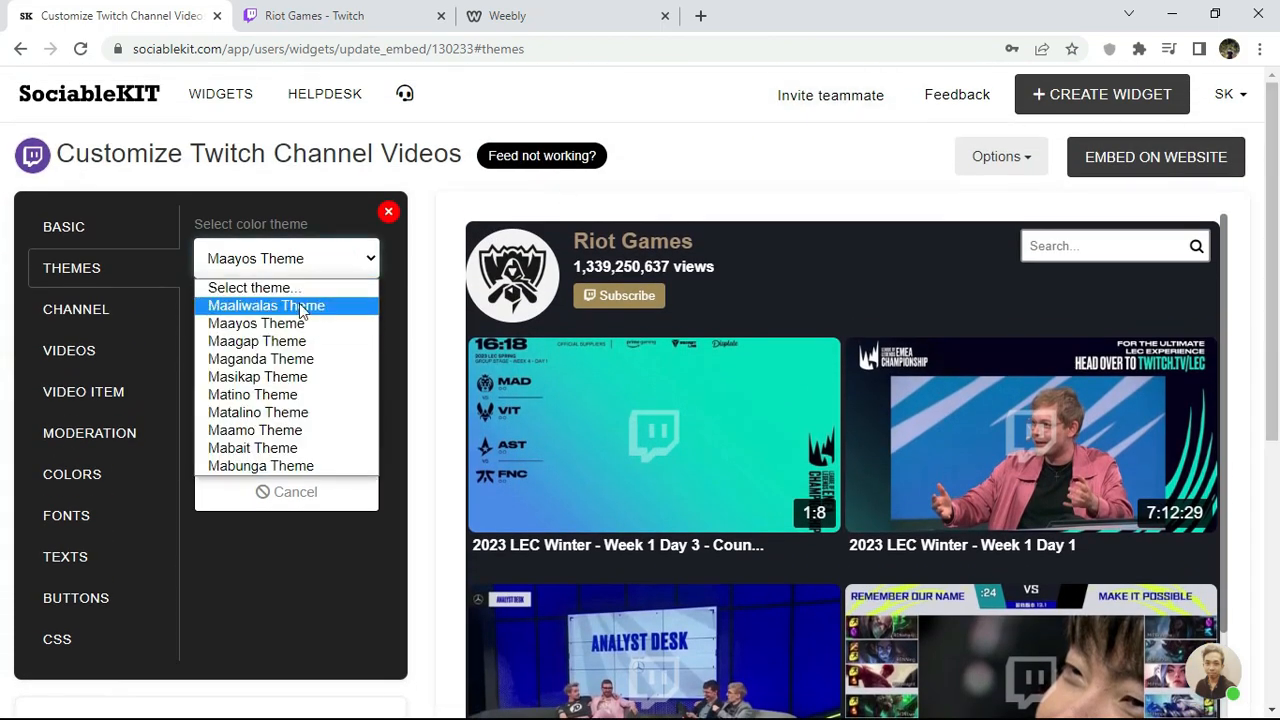
{"action": "left_click", "coordinate": [302, 307]}
{"action": "left_click", "coordinate": [289, 438]}
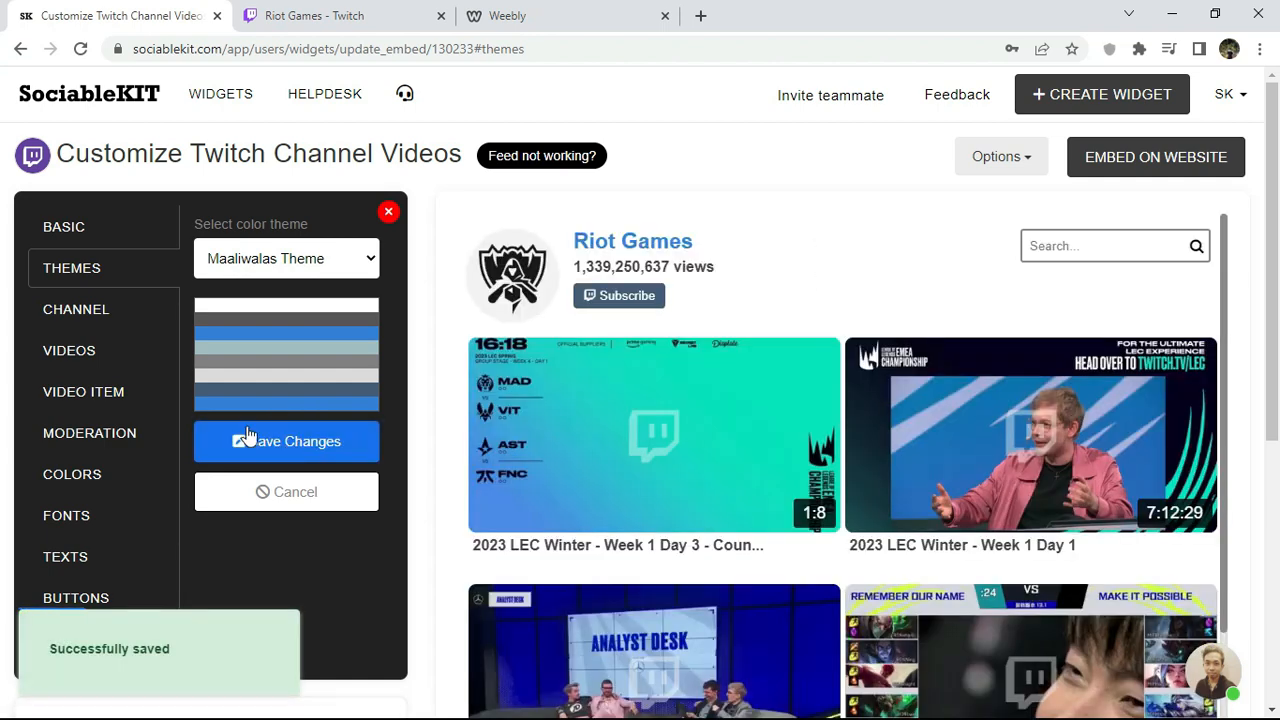
Step: Set the videos layout to Carousel and save the change
{"action": "left_click", "coordinate": [84, 314]}
{"action": "left_click", "coordinate": [72, 350]}
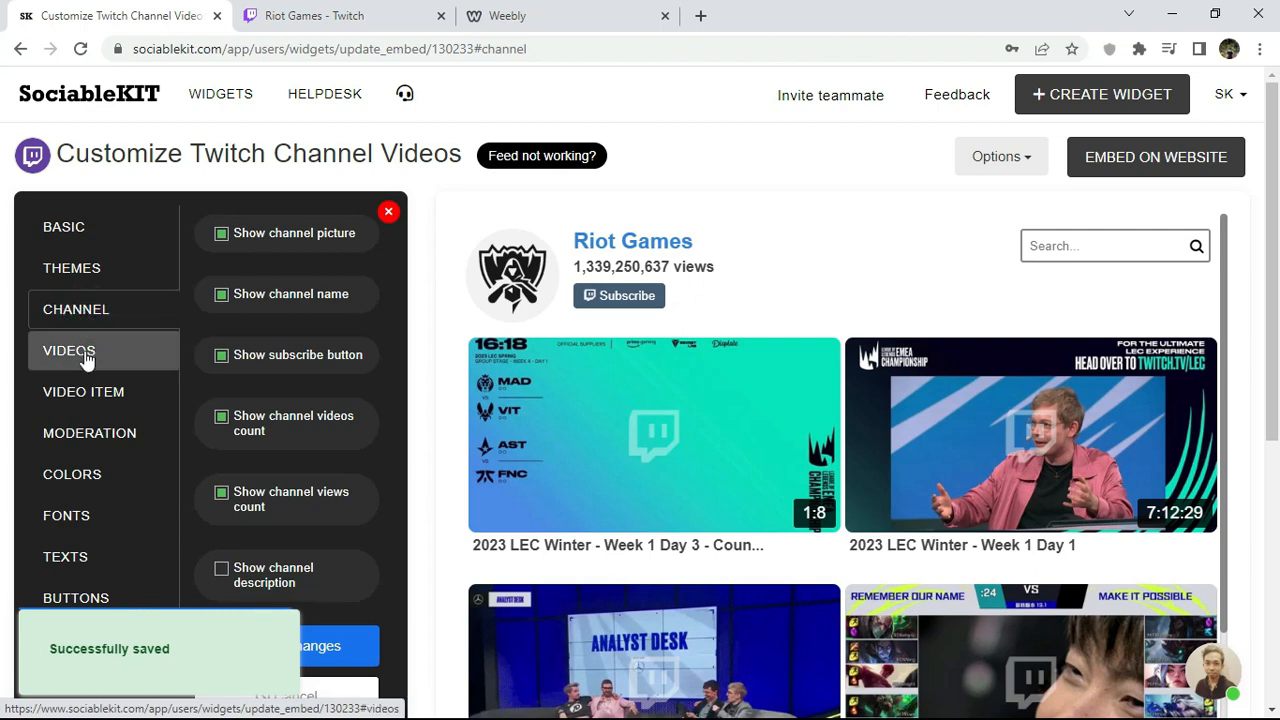
{"action": "left_click", "coordinate": [266, 262]}
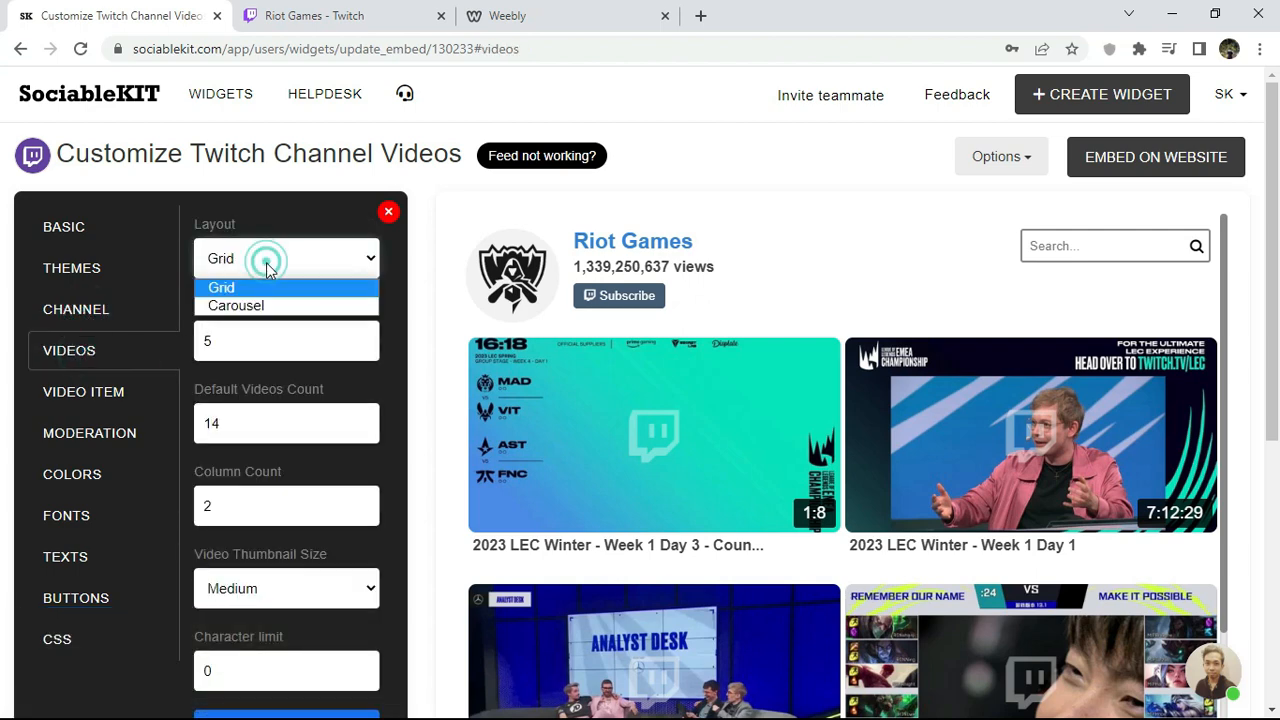
{"action": "left_click", "coordinate": [260, 300]}
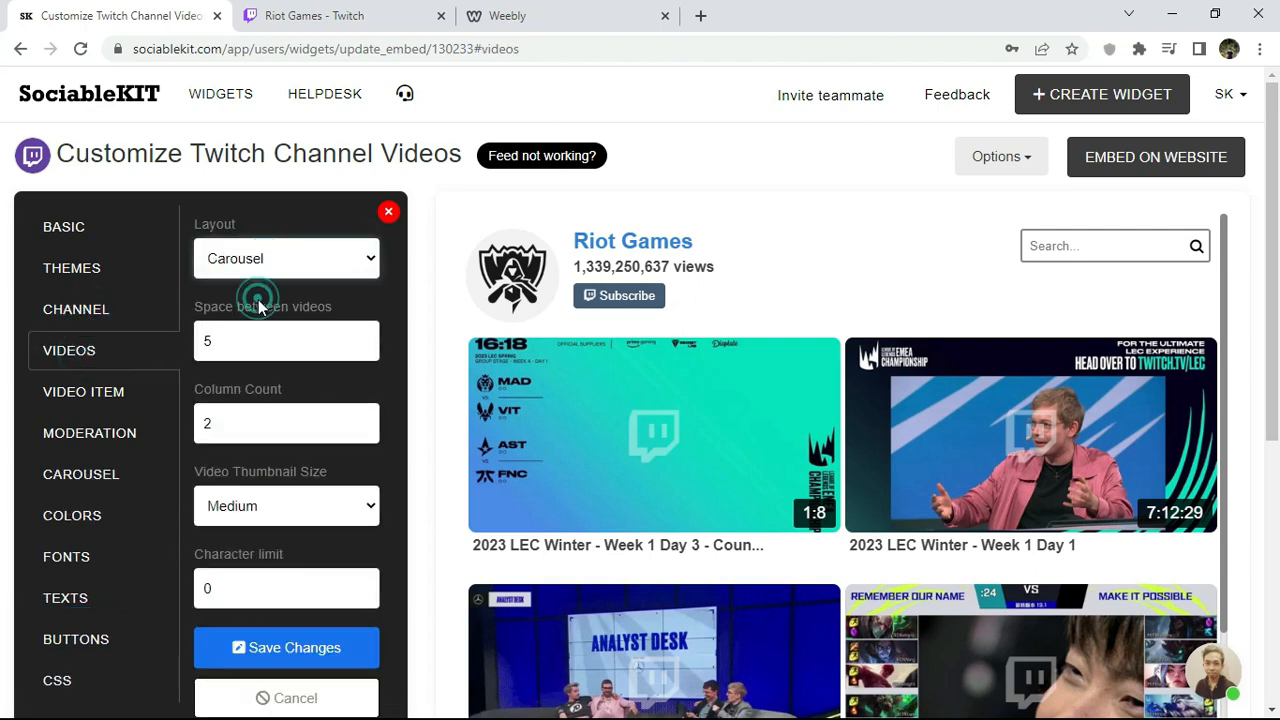
{"action": "left_click", "coordinate": [282, 645]}
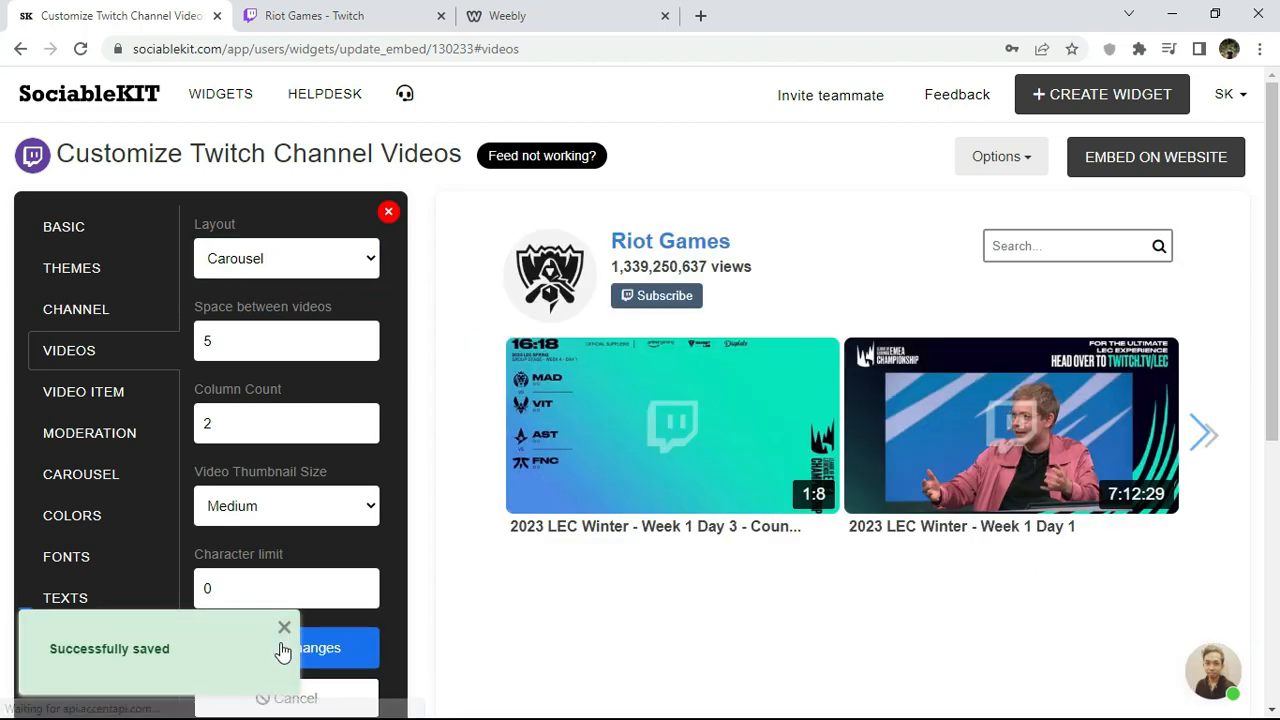
Step: Browse the carousel preview forward through the videos and back to the first pair
{"action": "left_click", "coordinate": [1210, 440]}
{"action": "left_click", "coordinate": [1210, 440]}
{"action": "left_click", "coordinate": [1210, 440]}
{"action": "left_click", "coordinate": [1210, 440]}
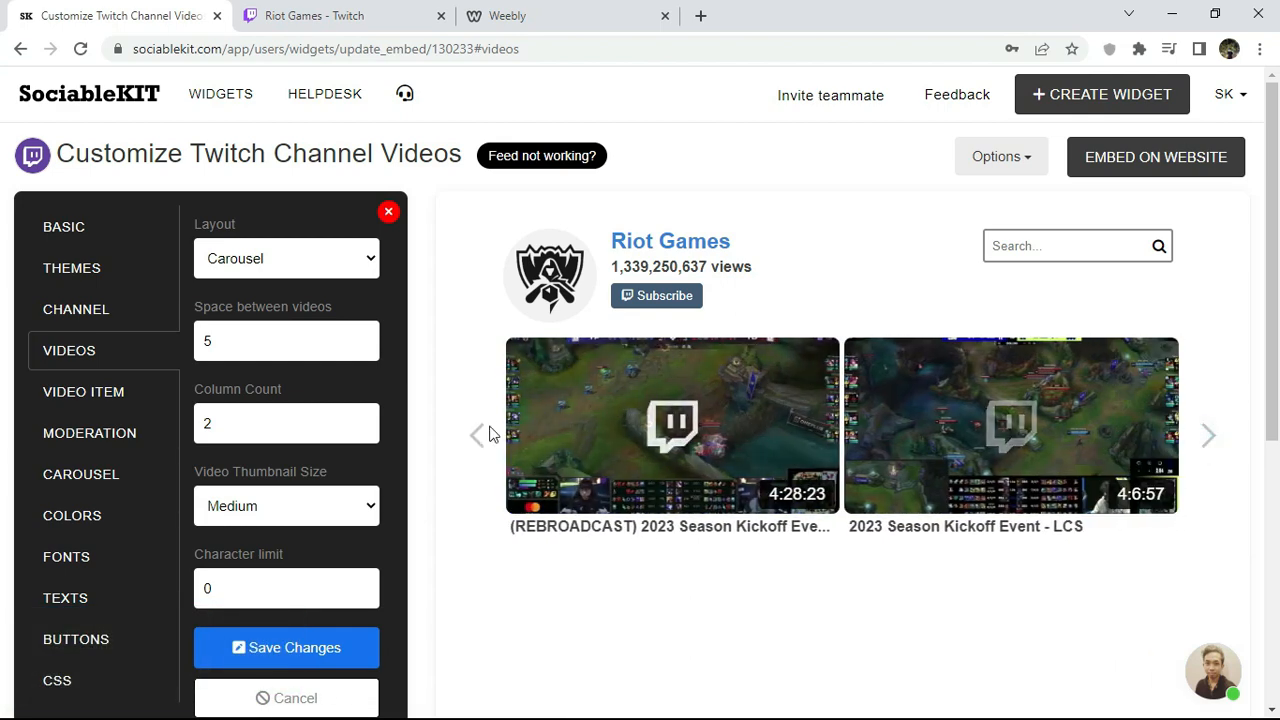
{"action": "left_click", "coordinate": [478, 437]}
{"action": "left_click", "coordinate": [478, 437]}
{"action": "left_click", "coordinate": [478, 437]}
{"action": "left_click", "coordinate": [478, 437]}
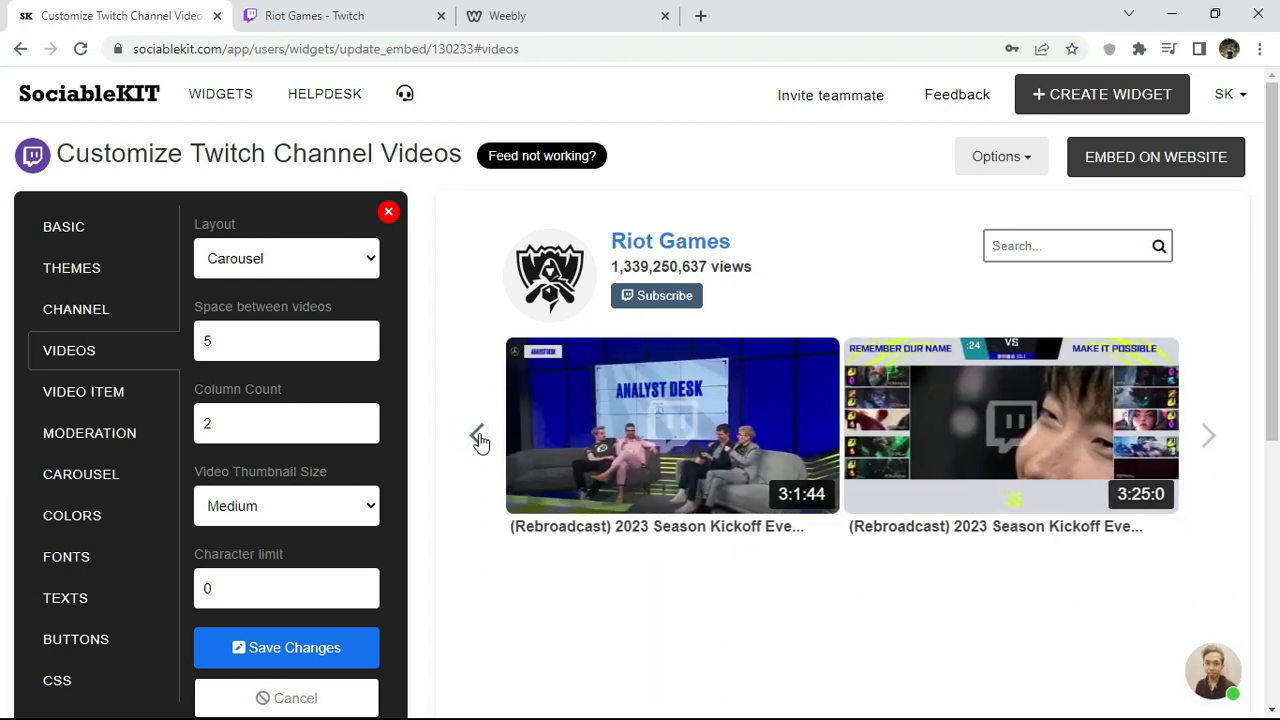
{"action": "left_click", "coordinate": [478, 437]}
Step: Set the videos layout back to Grid and save the change
{"action": "left_click", "coordinate": [282, 258]}
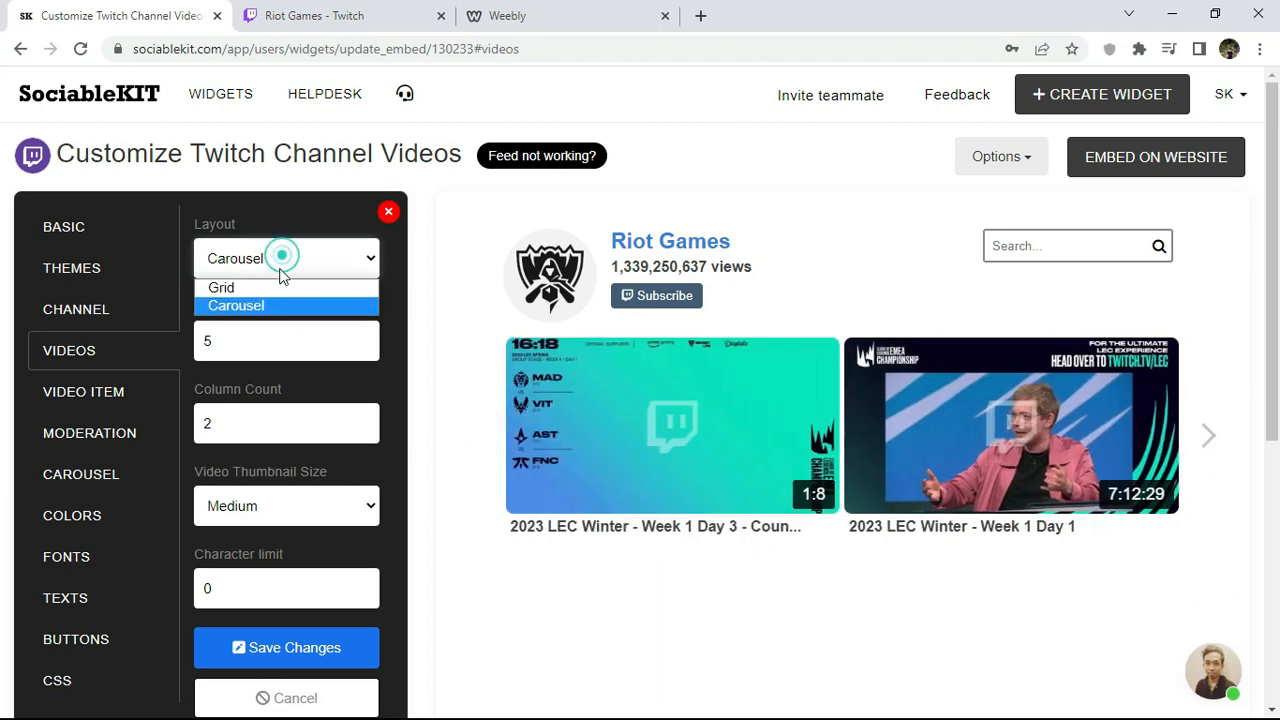
{"action": "left_click", "coordinate": [277, 287]}
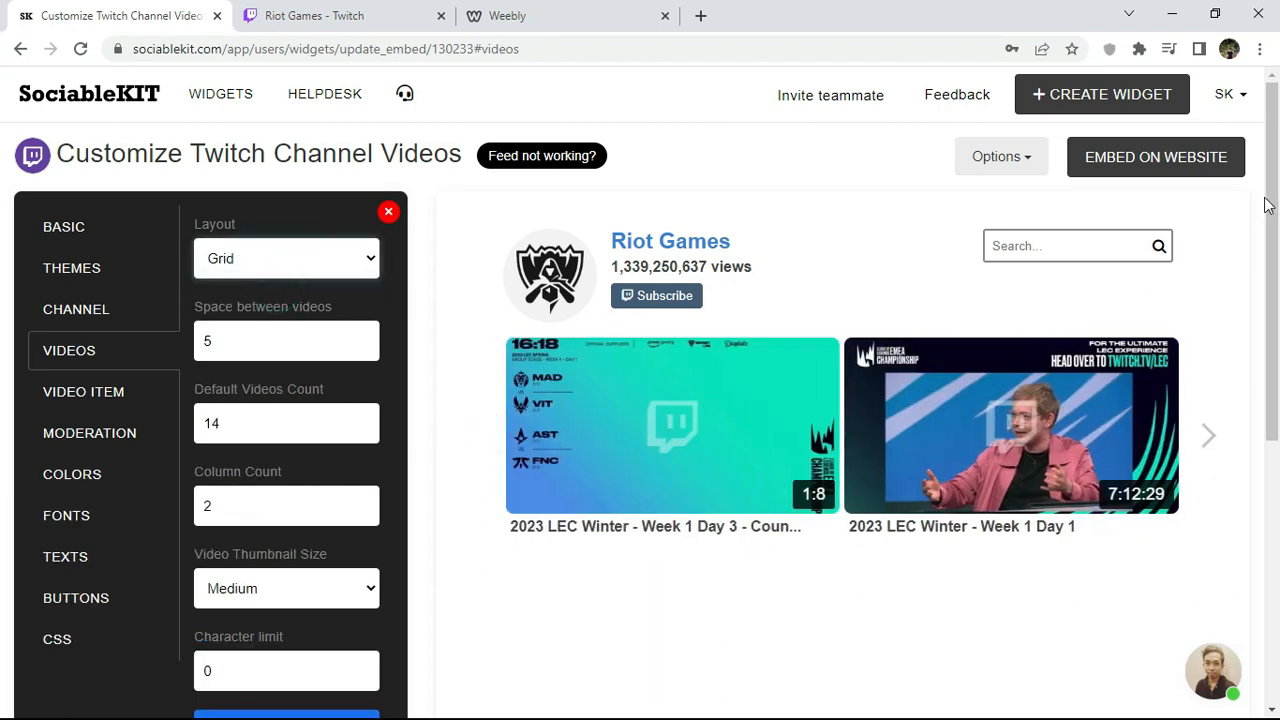
{"action": "scroll", "coordinate": [1265, 205], "scroll_direction": "down", "scroll_amount": 1}
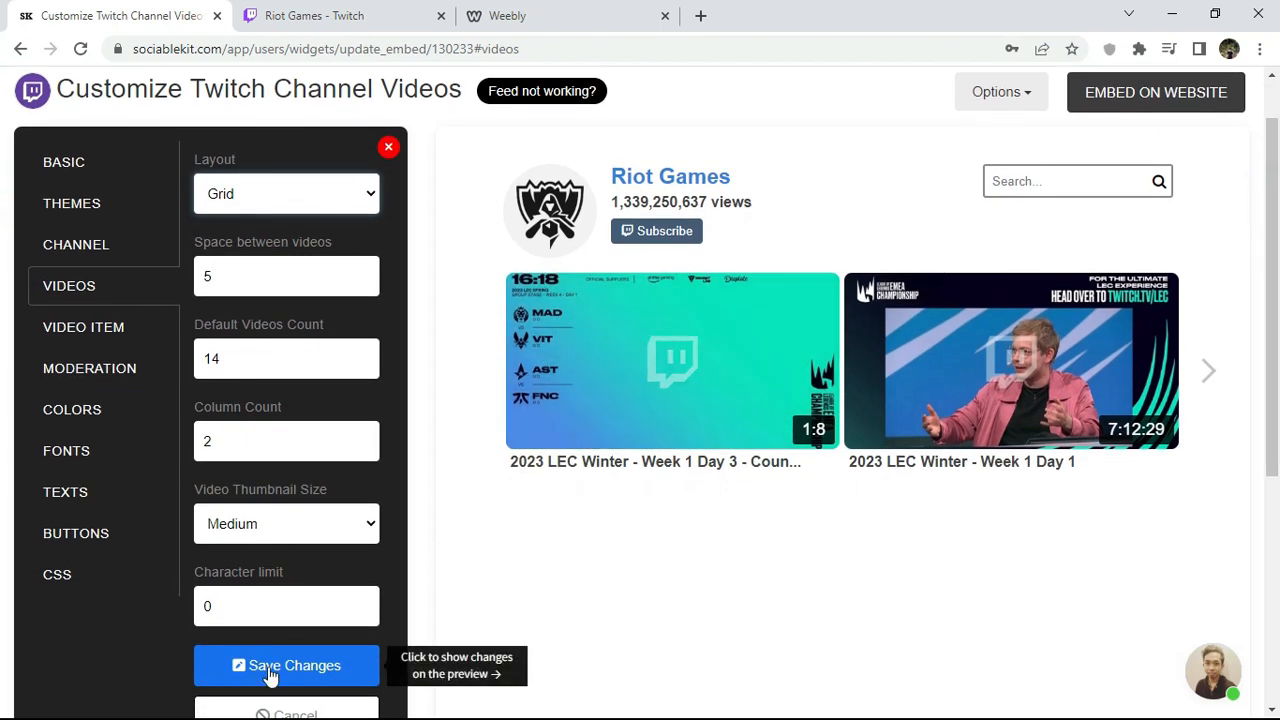
{"action": "left_click", "coordinate": [269, 667]}
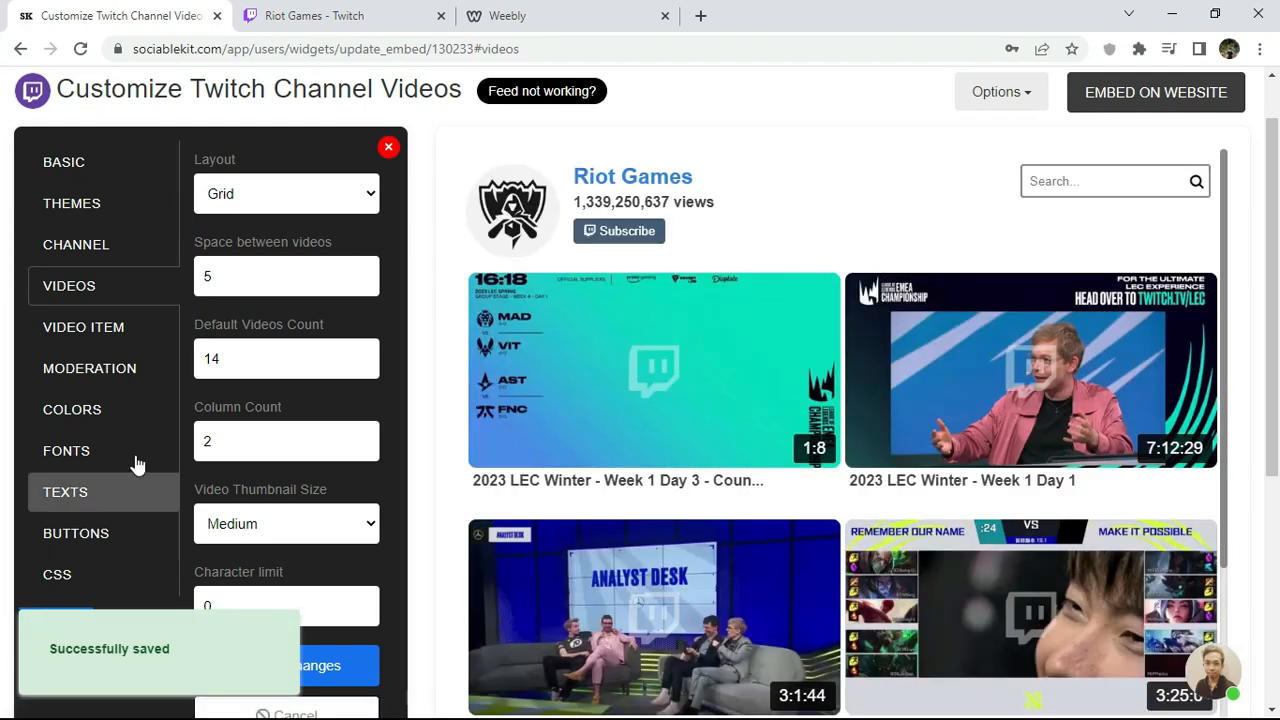
Step: Set the widget's background color to red, #f90000
{"action": "left_click", "coordinate": [116, 339]}
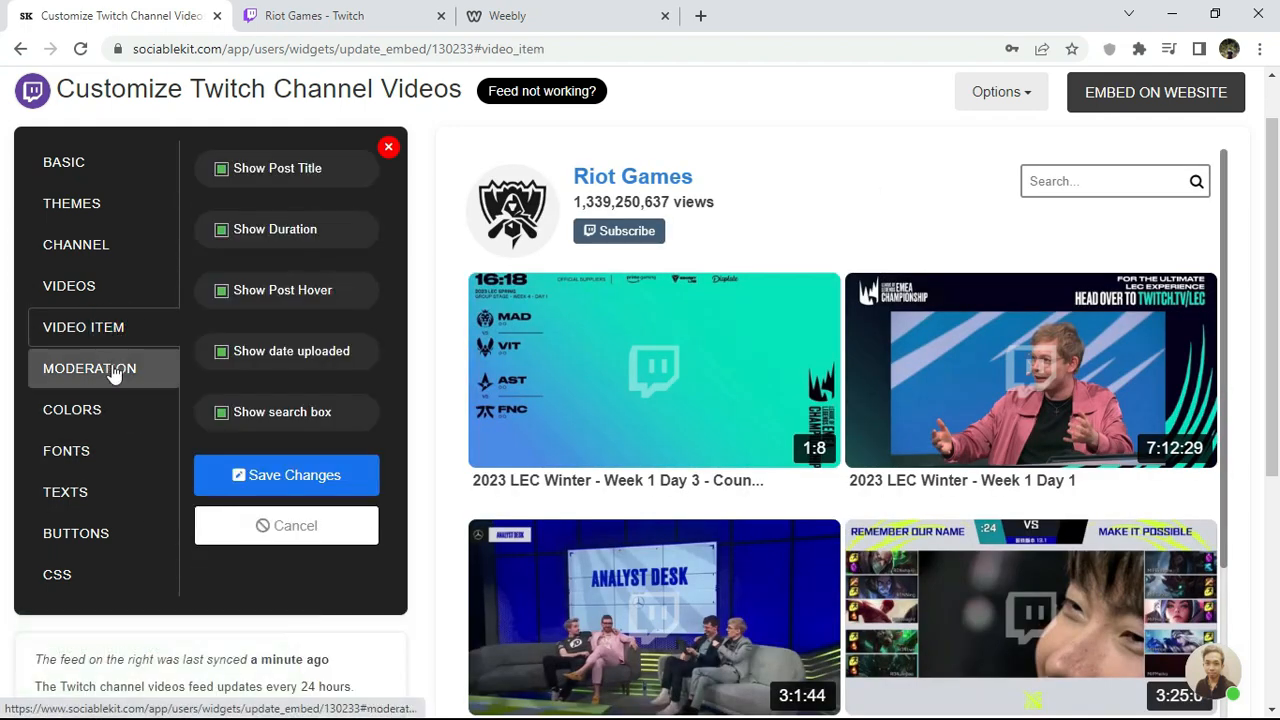
{"action": "left_click", "coordinate": [112, 369]}
{"action": "left_click", "coordinate": [100, 411]}
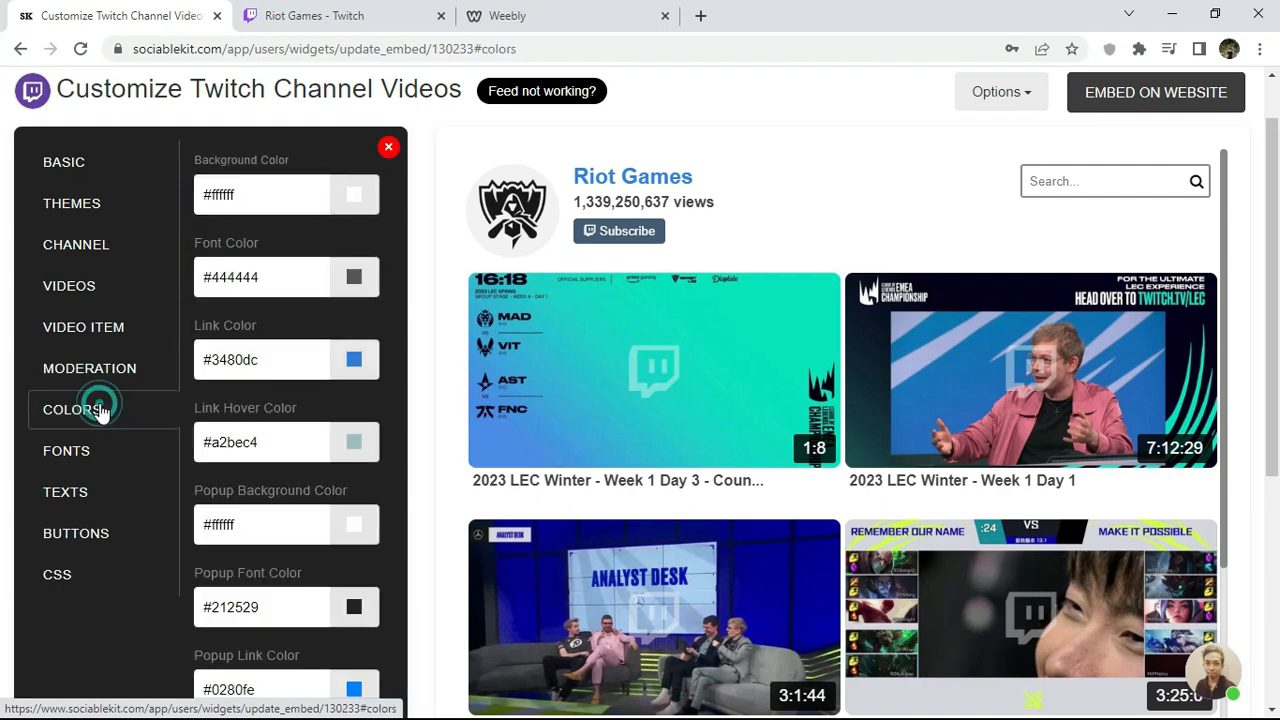
{"action": "left_click", "coordinate": [350, 200]}
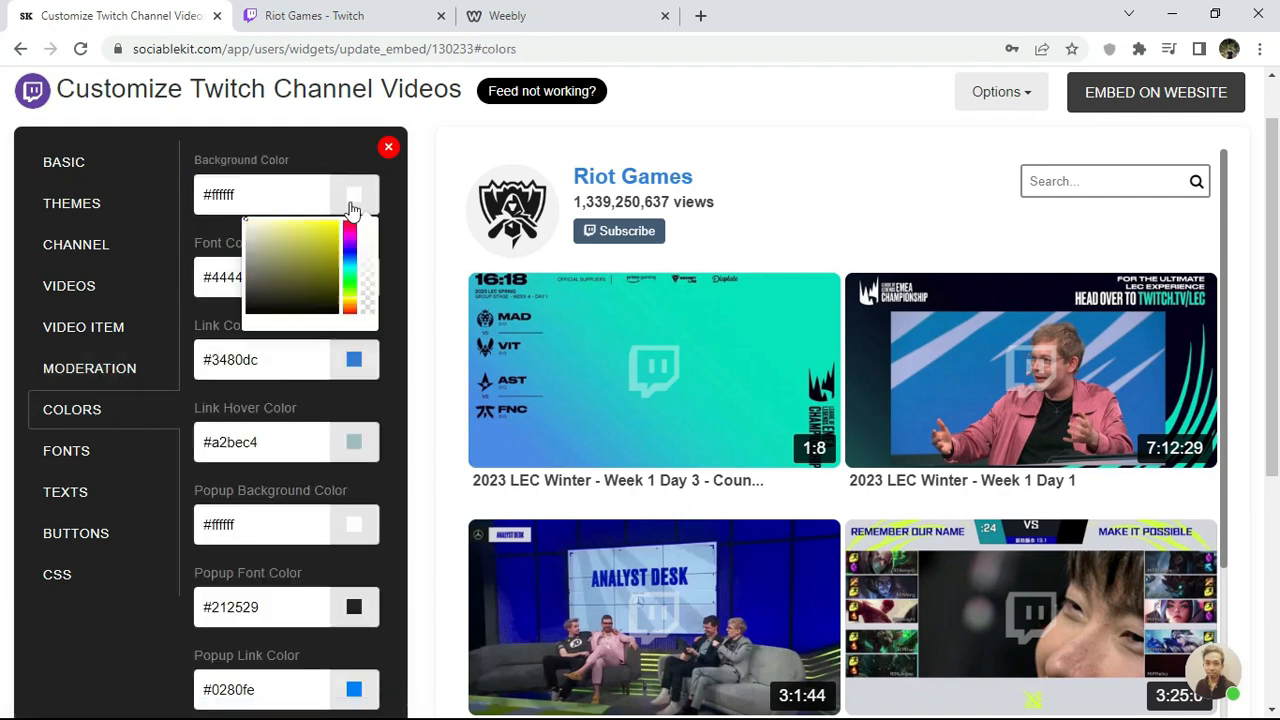
{"action": "left_click", "coordinate": [348, 223]}
{"action": "left_click_drag", "start_coordinate": [324, 229], "coordinate": [337, 222]}
{"action": "left_click", "coordinate": [391, 212]}
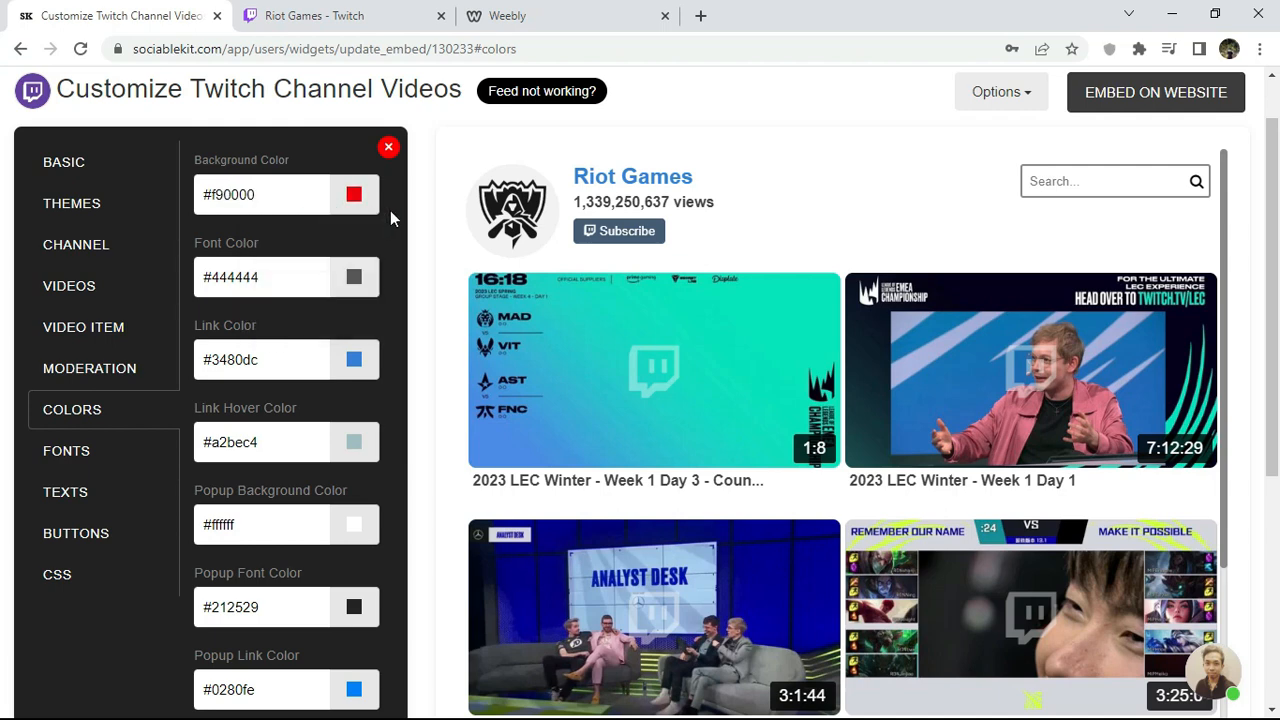
Step: Set the widget's font color to yellow, #ffff07, save the color changes, and check them in the preview
{"action": "left_click", "coordinate": [355, 279]}
{"action": "left_click_drag", "start_coordinate": [352, 342], "coordinate": [336, 297]}
{"action": "left_click", "coordinate": [400, 294]}
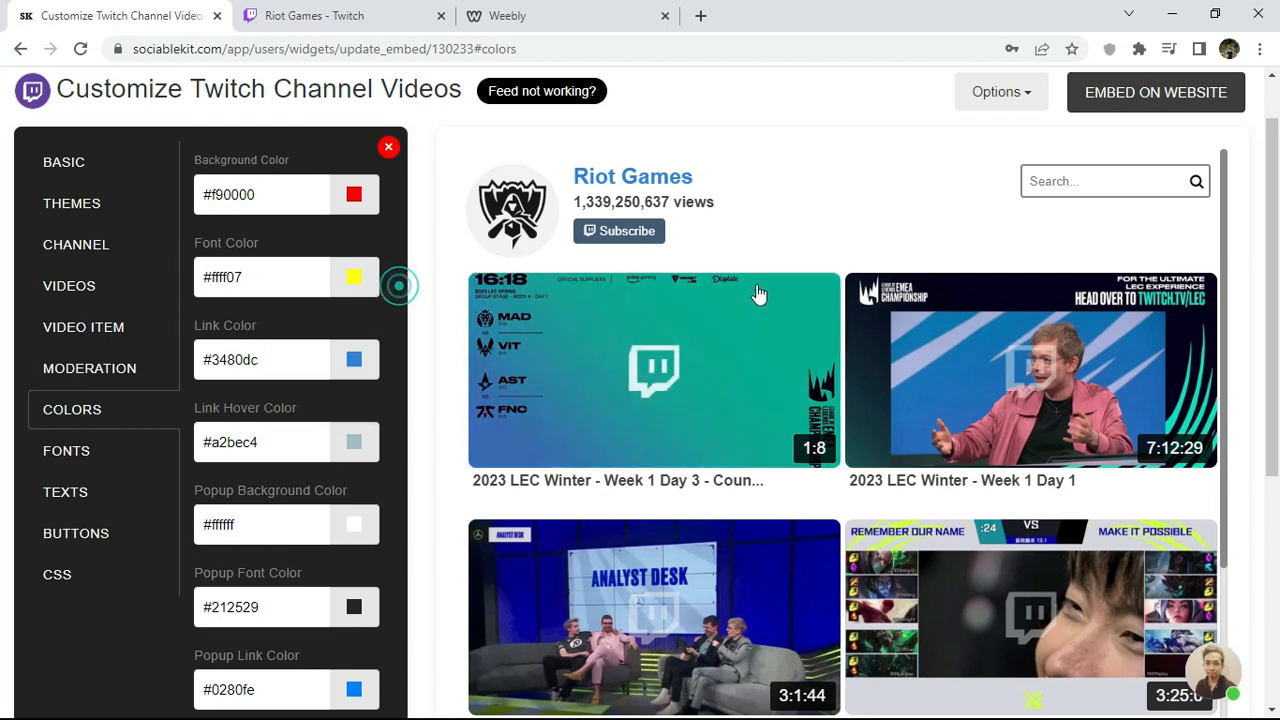
{"action": "left_click_drag", "start_coordinate": [1268, 200], "coordinate": [1274, 292]}
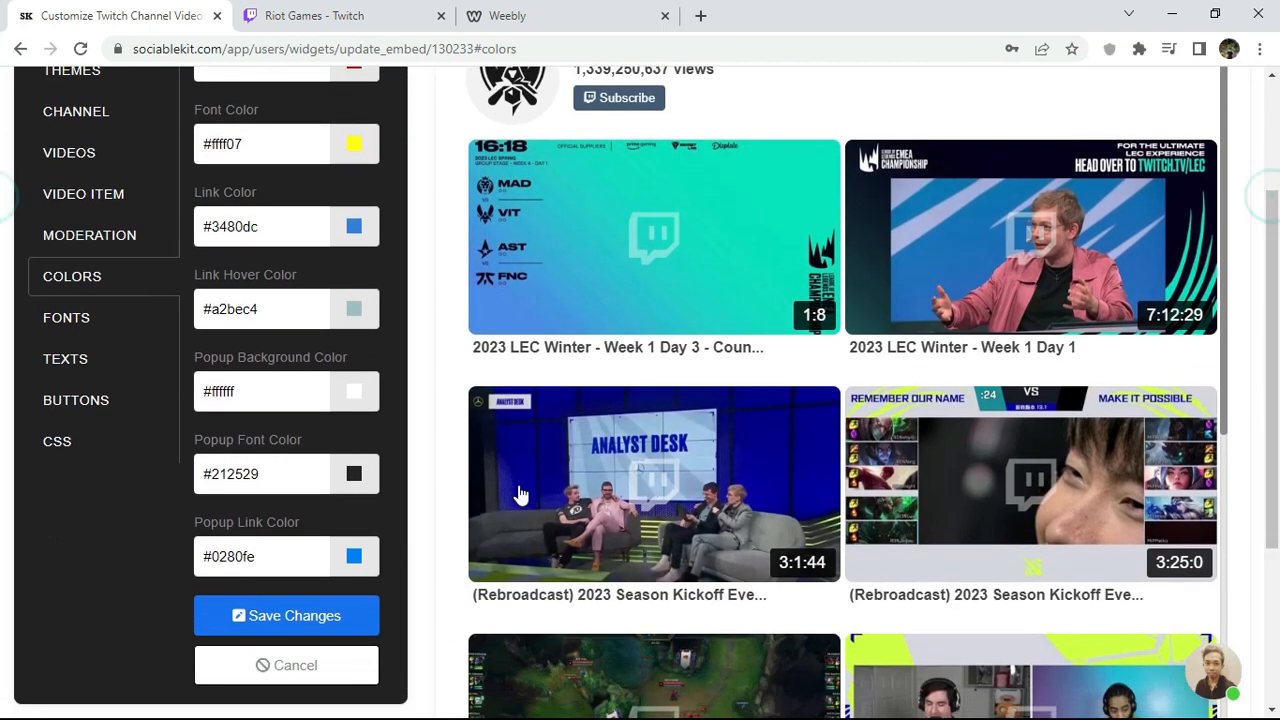
{"action": "left_click", "coordinate": [285, 612]}
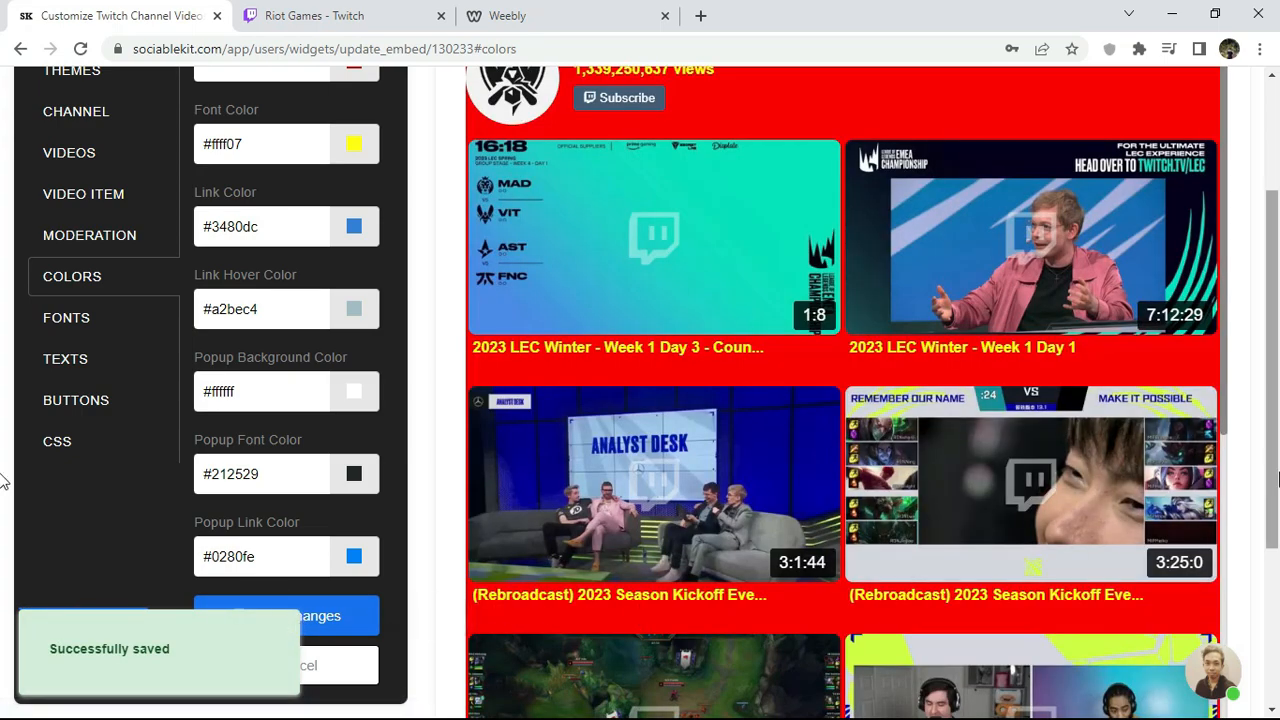
{"action": "scroll", "coordinate": [5, 460], "scroll_direction": "up", "scroll_amount": 2}
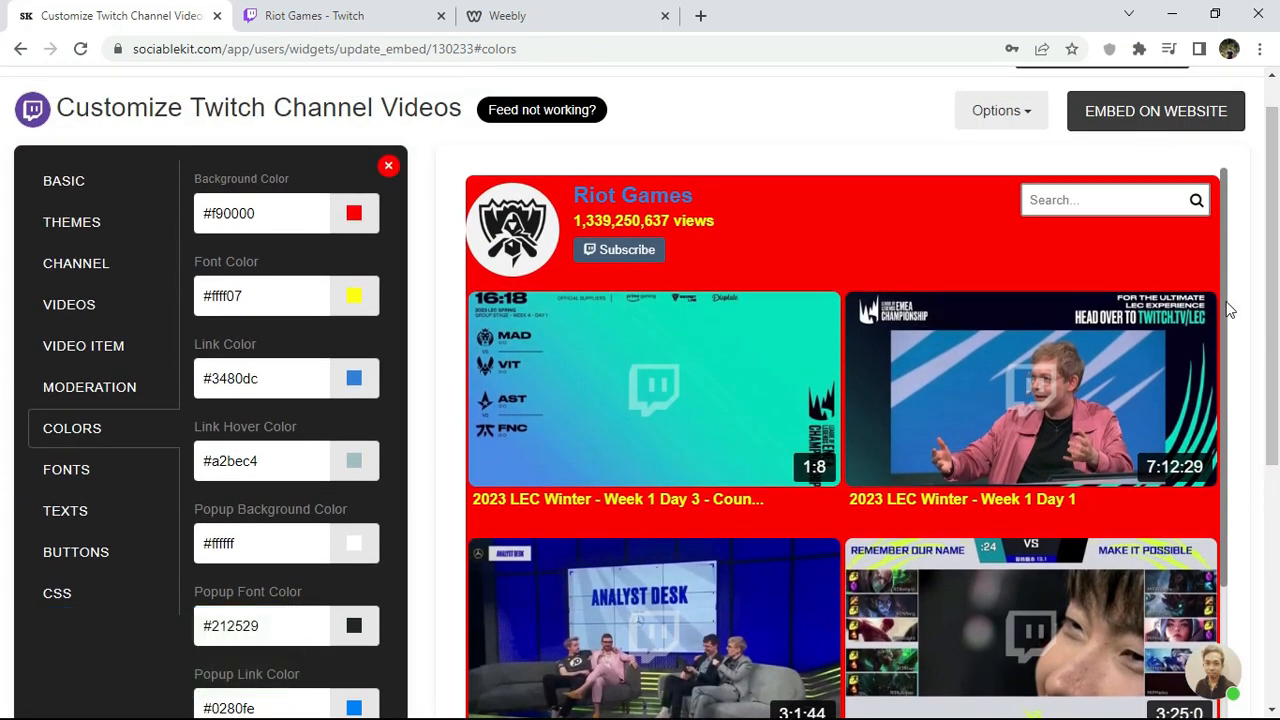
{"action": "scroll", "coordinate": [1205, 560], "scroll_direction": "down", "scroll_amount": 5}
{"action": "scroll", "coordinate": [1205, 560], "scroll_direction": "down", "scroll_amount": 2}
{"action": "scroll", "coordinate": [1210, 420], "scroll_direction": "up", "scroll_amount": 8}
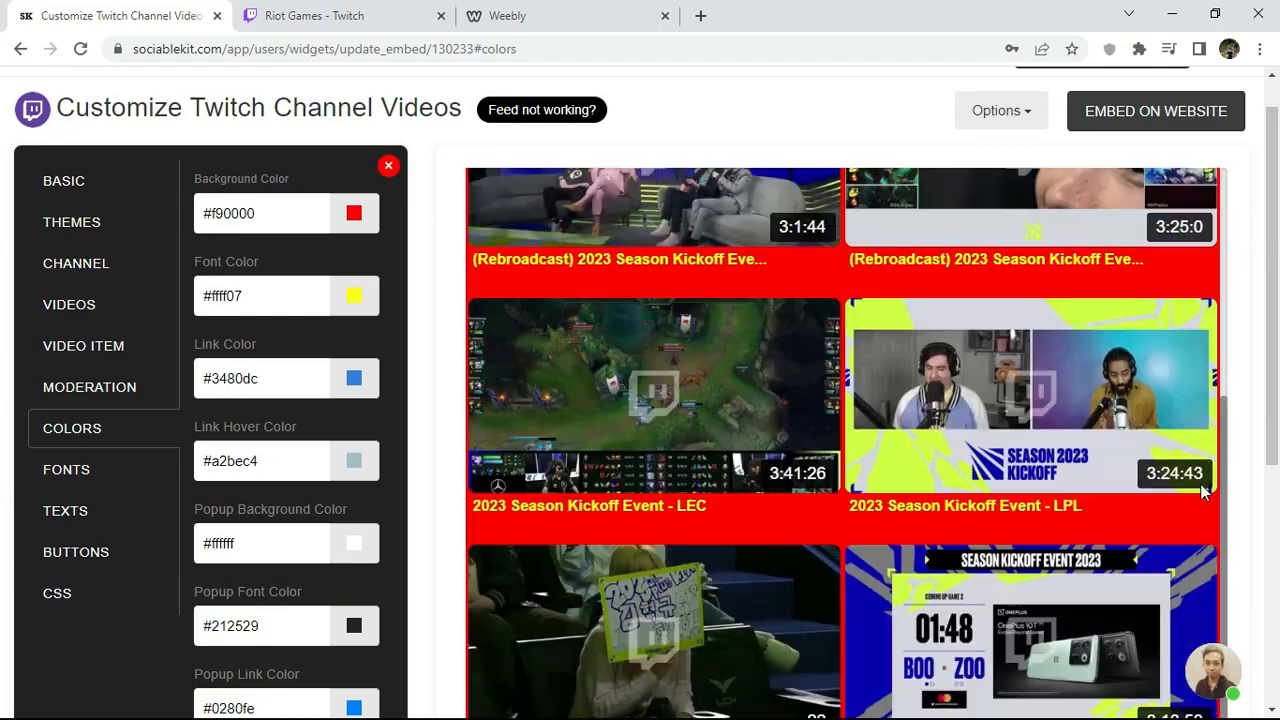
Step: Set the background color to #ffffff and the font color to #444444, and save the changes
{"action": "triple_click", "coordinate": [281, 213]}
{"action": "type", "text": "#ffffff"}
{"action": "triple_click", "coordinate": [275, 295]}
{"action": "type", "text": "#"}
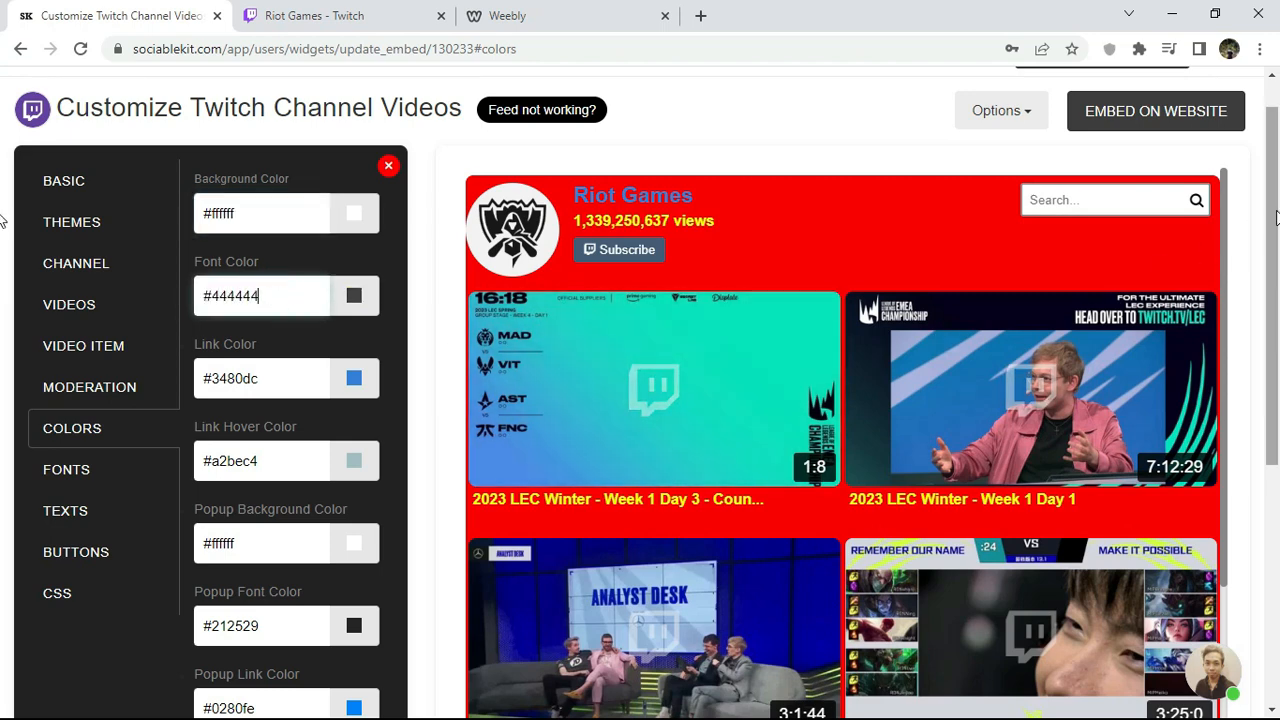
{"action": "scroll", "coordinate": [628, 398], "scroll_direction": "down", "scroll_amount": 1}
{"action": "left_click", "coordinate": [259, 637]}
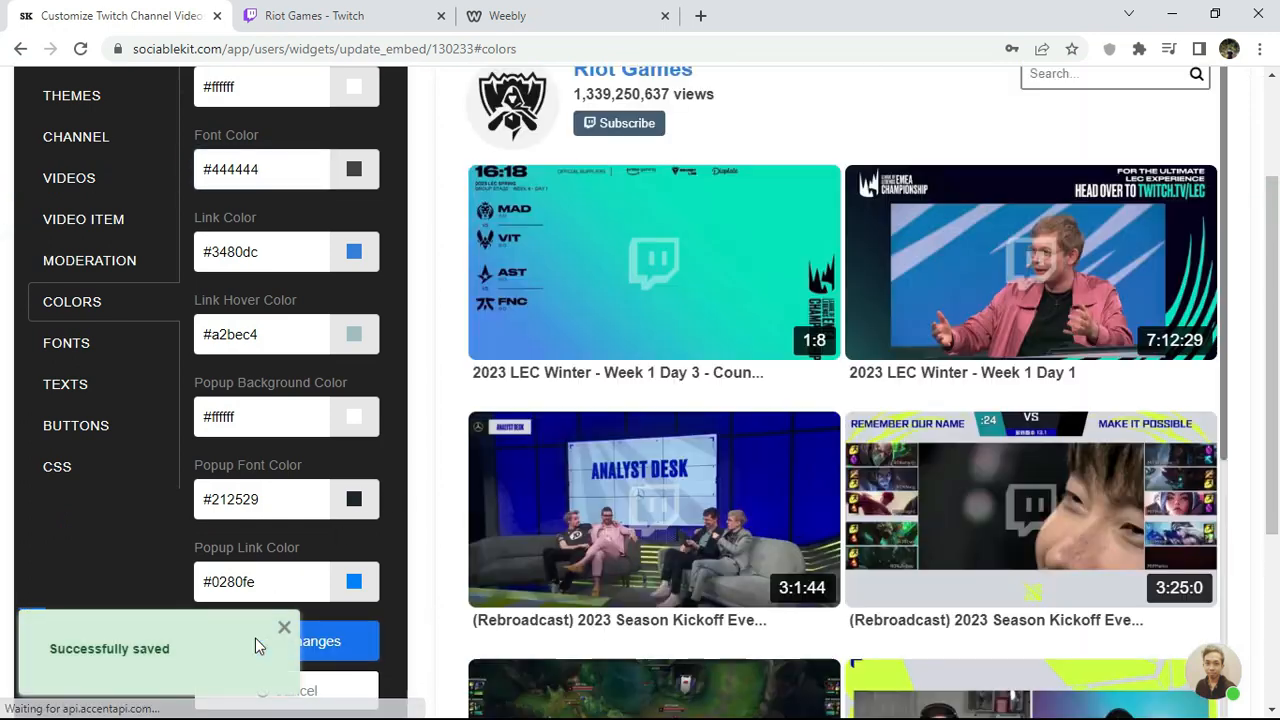
{"action": "scroll", "coordinate": [918, 396], "scroll_direction": "up", "scroll_amount": 1}
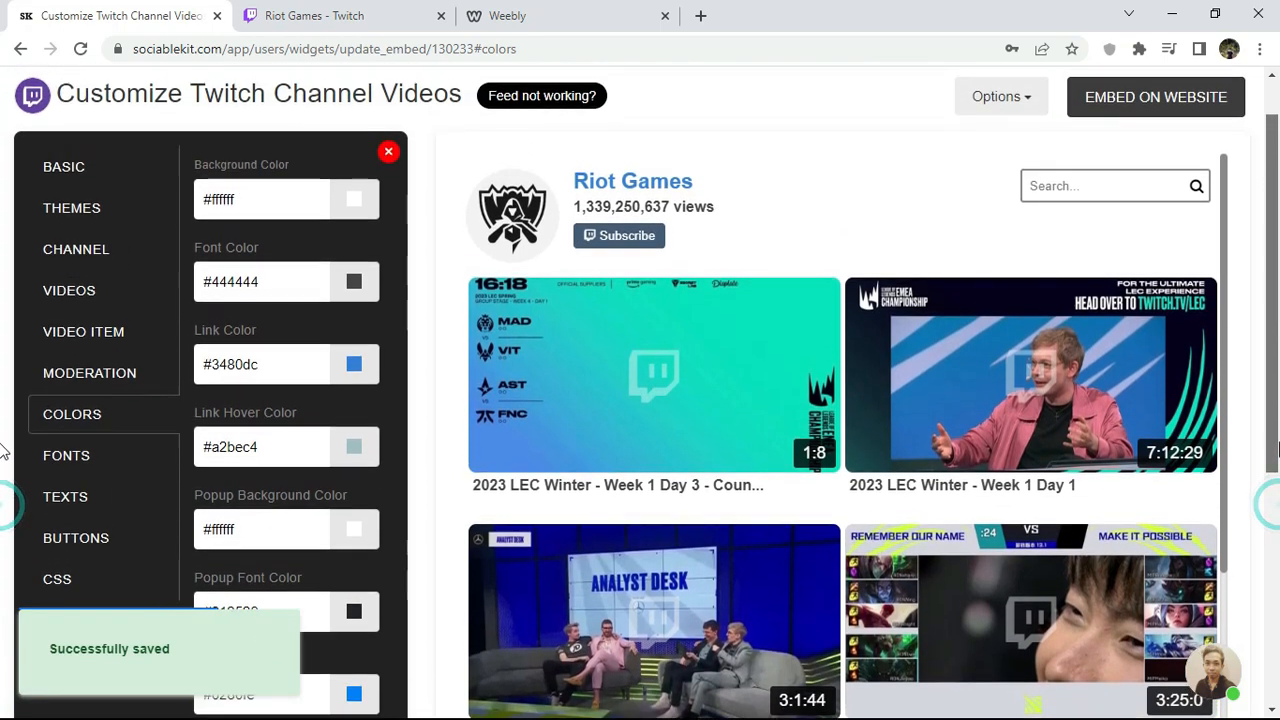
Step: Set the widget's font family to 'Courier New', Courier, monospace and save the change
{"action": "left_click", "coordinate": [94, 460]}
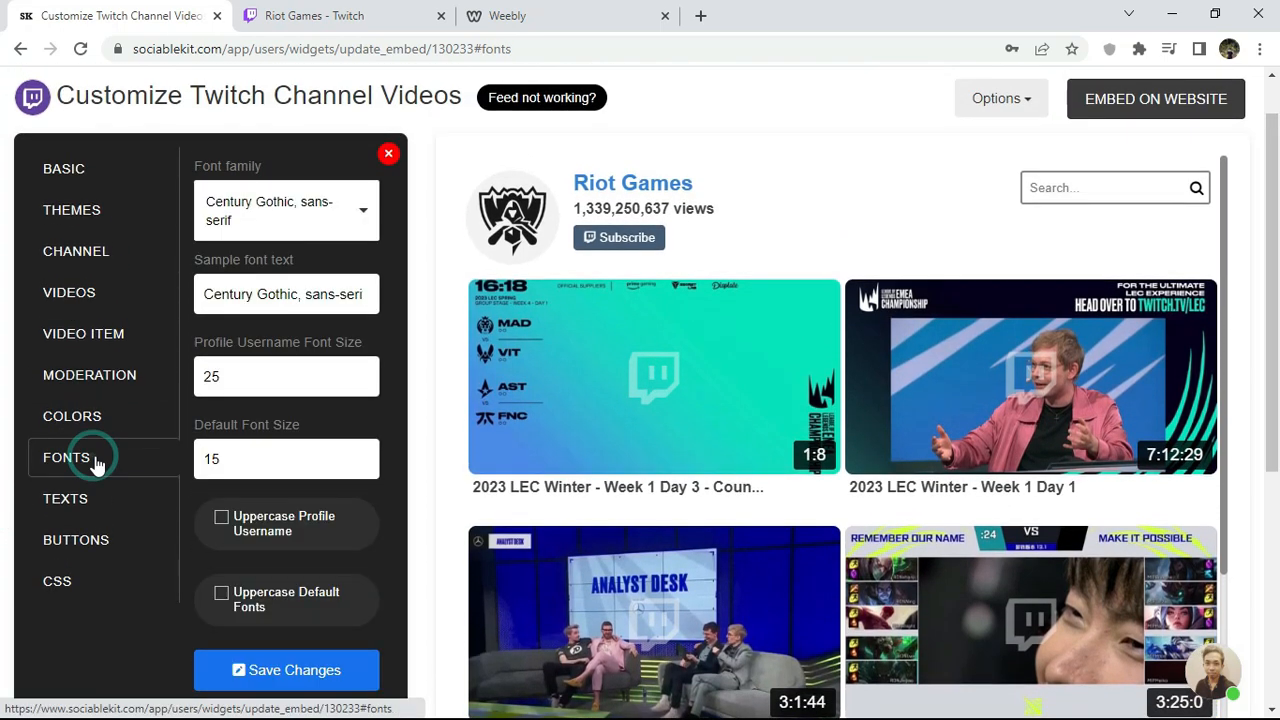
{"action": "left_click", "coordinate": [276, 241]}
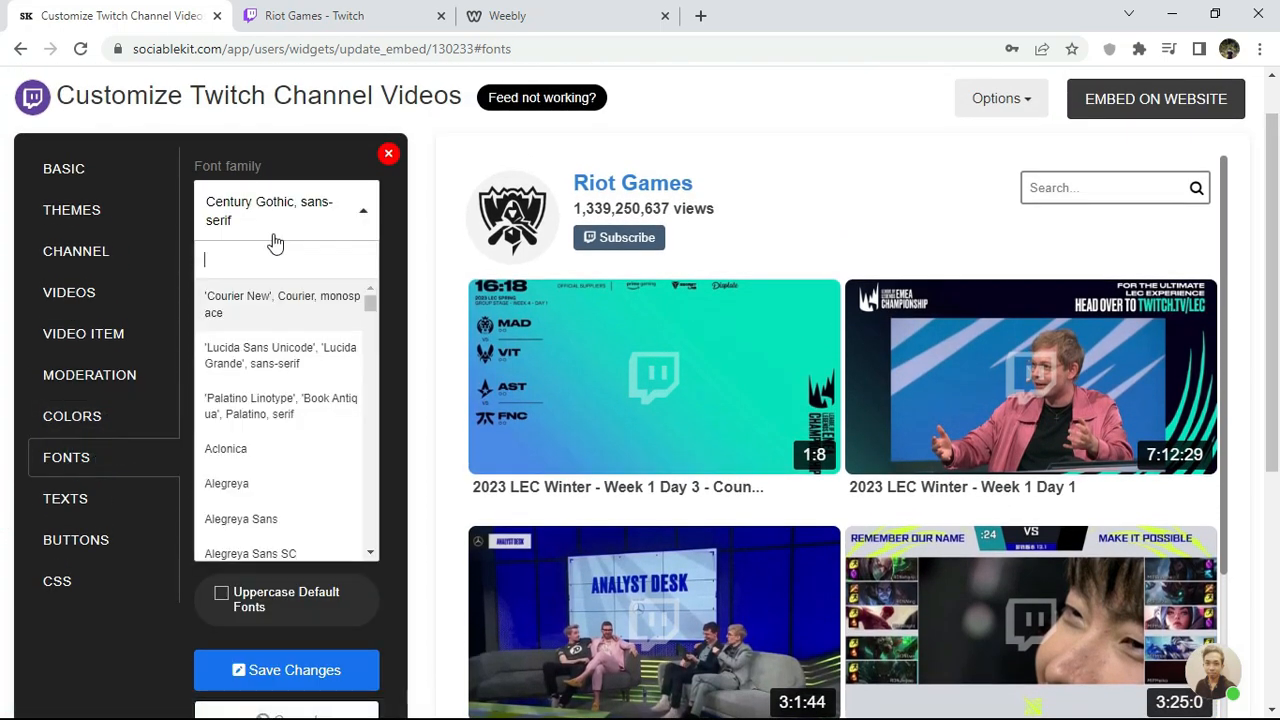
{"action": "left_click", "coordinate": [266, 308]}
{"action": "left_click", "coordinate": [280, 672]}
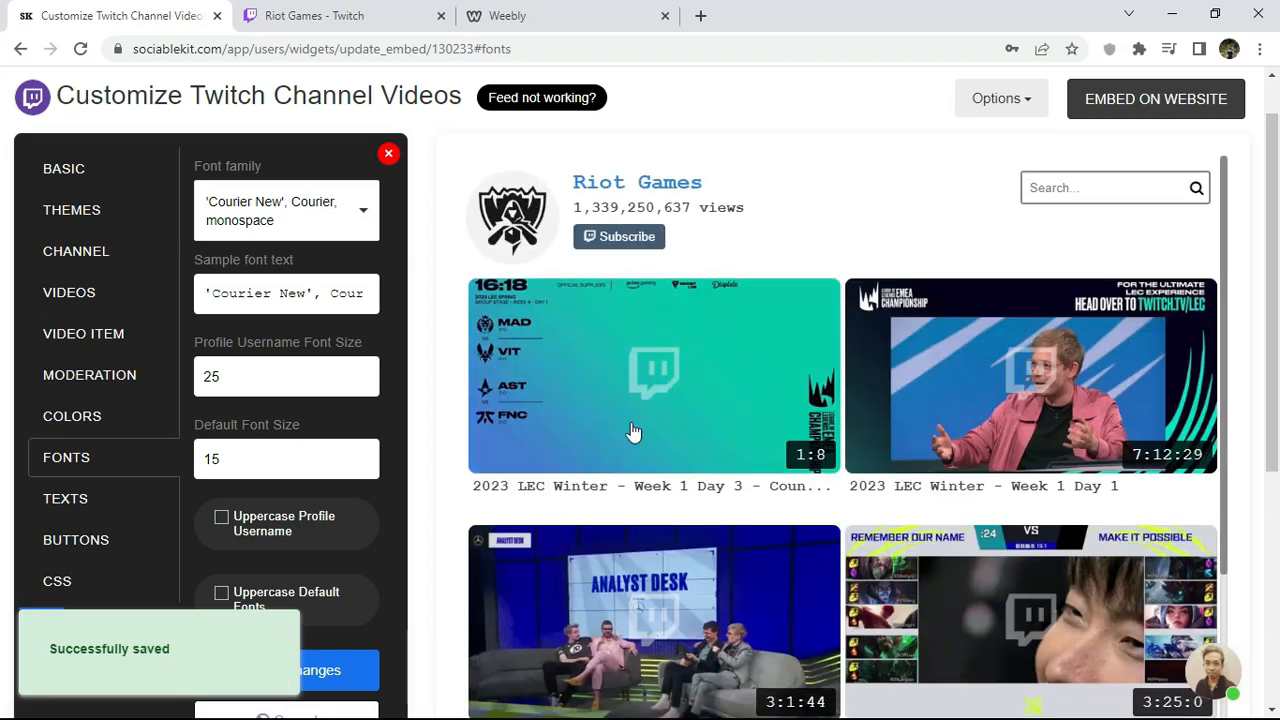
{"action": "mouse_move", "coordinate": [1223, 221]}
{"action": "left_mouse_down"}
{"action": "mouse_move", "coordinate": [1205, 405]}
{"action": "mouse_move", "coordinate": [1224, 526]}
{"action": "mouse_move", "coordinate": [1246, 271]}
{"action": "mouse_move", "coordinate": [1232, 207]}
{"action": "left_mouse_up"}
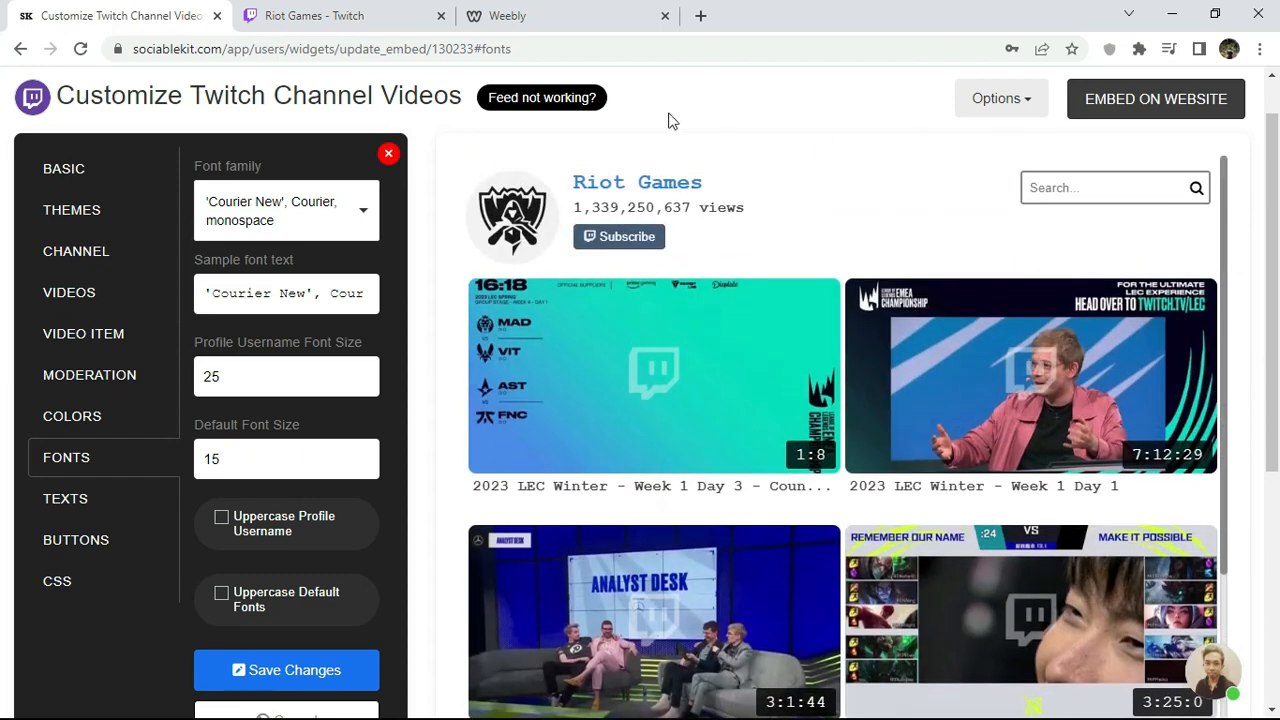
Step: Set the font family back to Century Gothic, sans-serif and save the change
{"action": "left_click", "coordinate": [284, 206]}
{"action": "type", "text": "ce"}
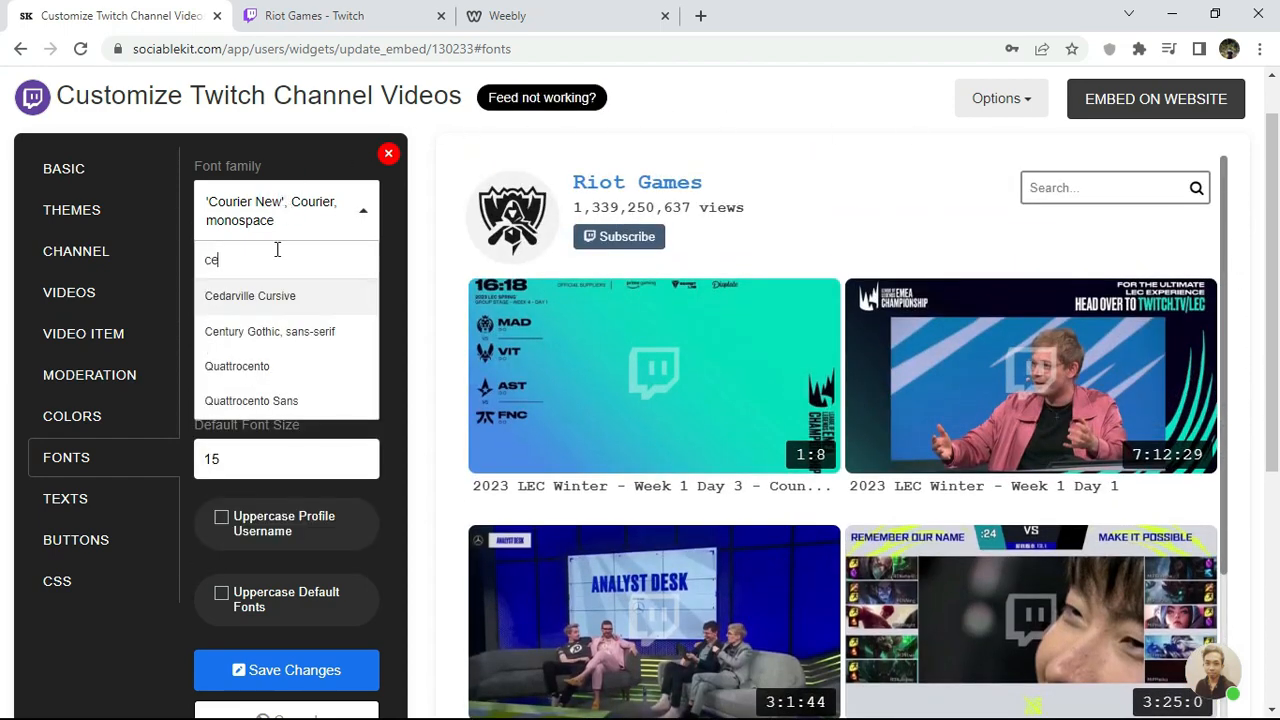
{"action": "left_click", "coordinate": [266, 331]}
{"action": "left_click", "coordinate": [263, 665]}
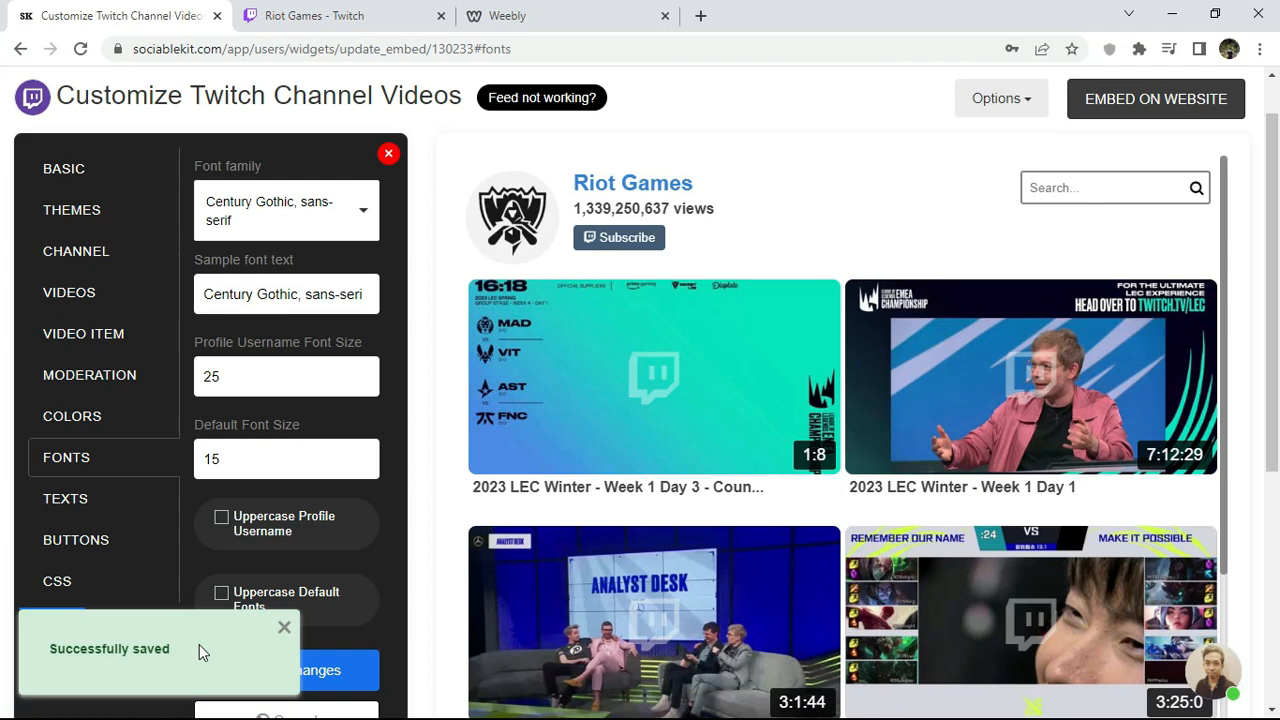
Step: Set the widget's button background color to red, #ff0014
{"action": "left_click", "coordinate": [66, 499]}
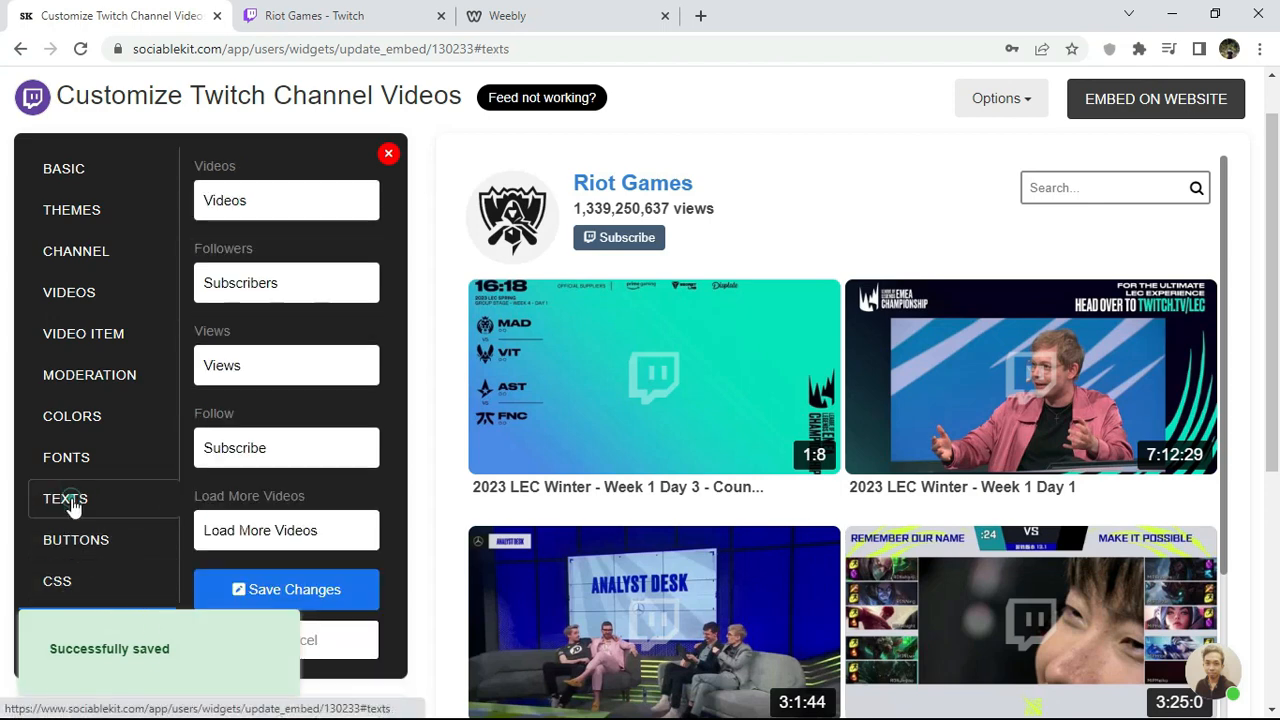
{"action": "left_click", "coordinate": [75, 539]}
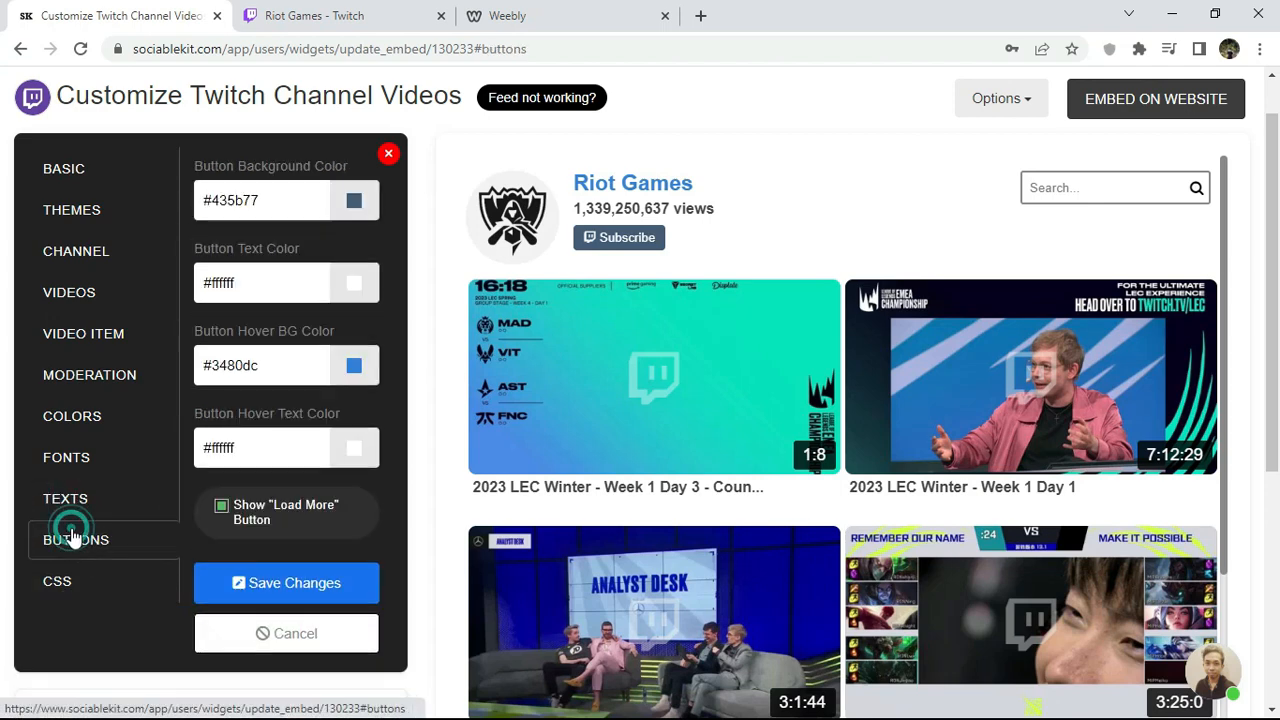
{"action": "triple_click", "coordinate": [272, 201]}
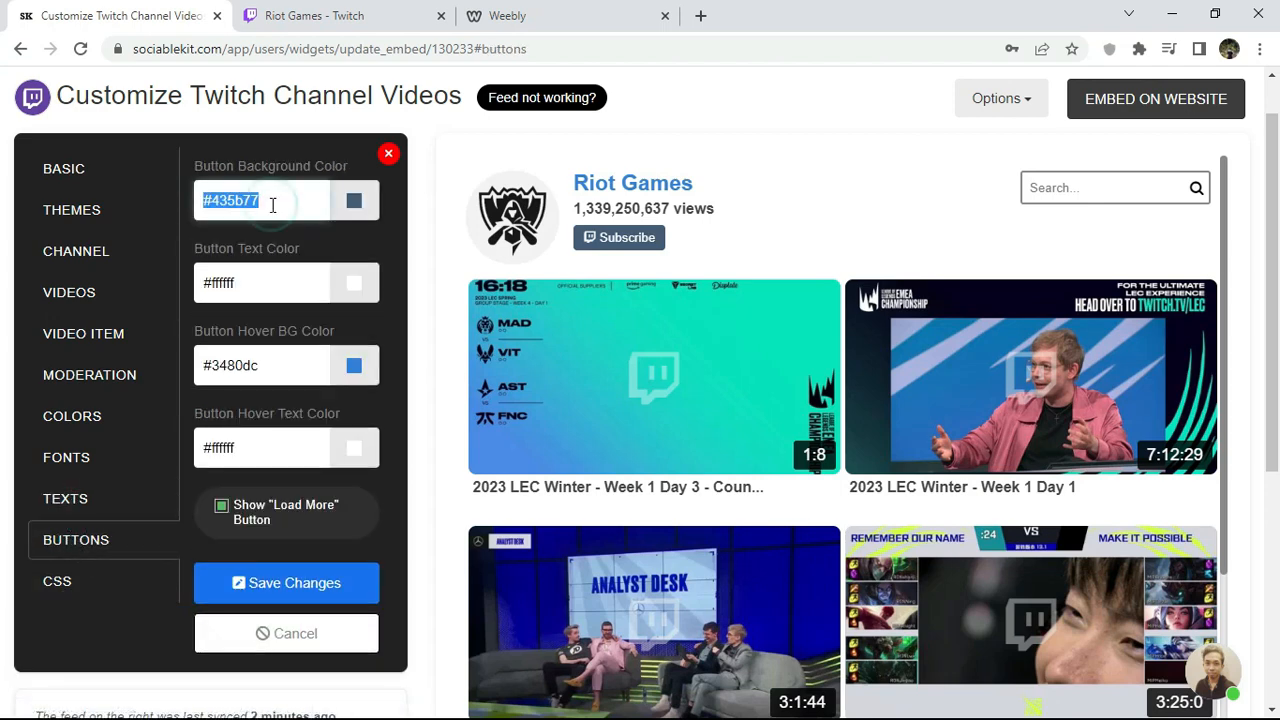
{"action": "left_click", "coordinate": [352, 204]}
{"action": "left_click", "coordinate": [349, 236]}
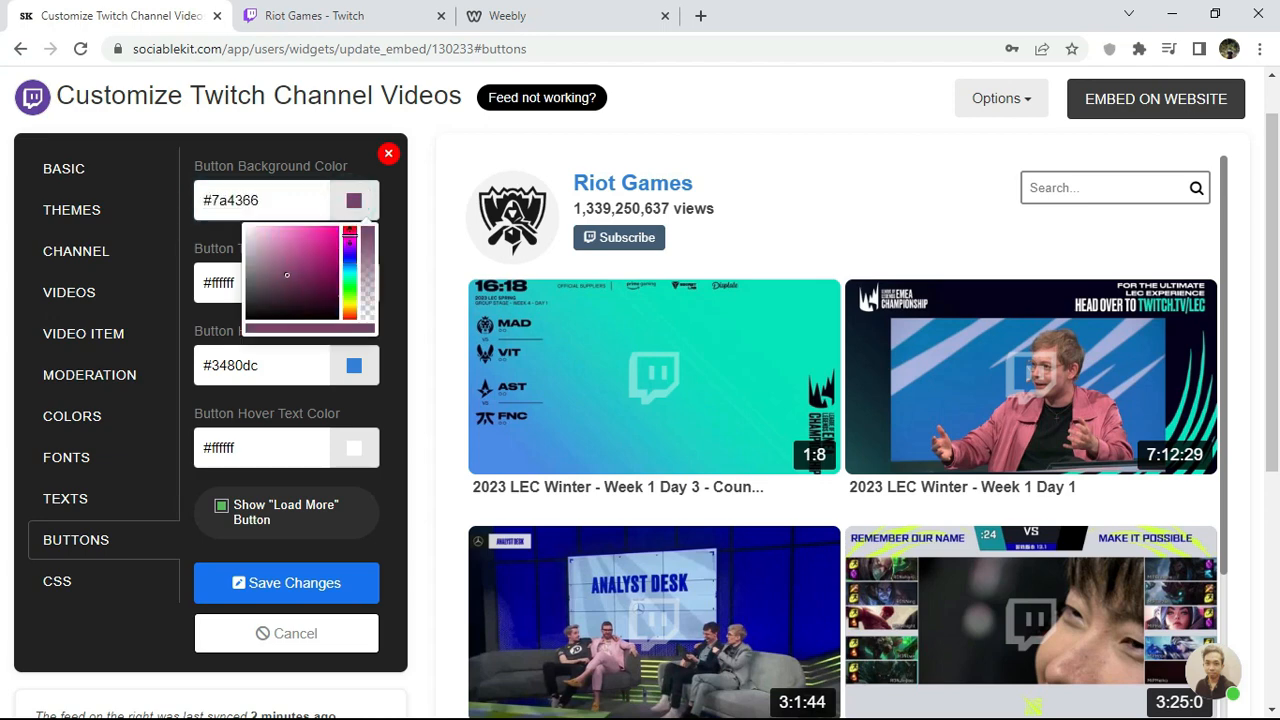
{"action": "left_click_drag", "start_coordinate": [317, 237], "coordinate": [342, 223]}
{"action": "left_click", "coordinate": [390, 211]}
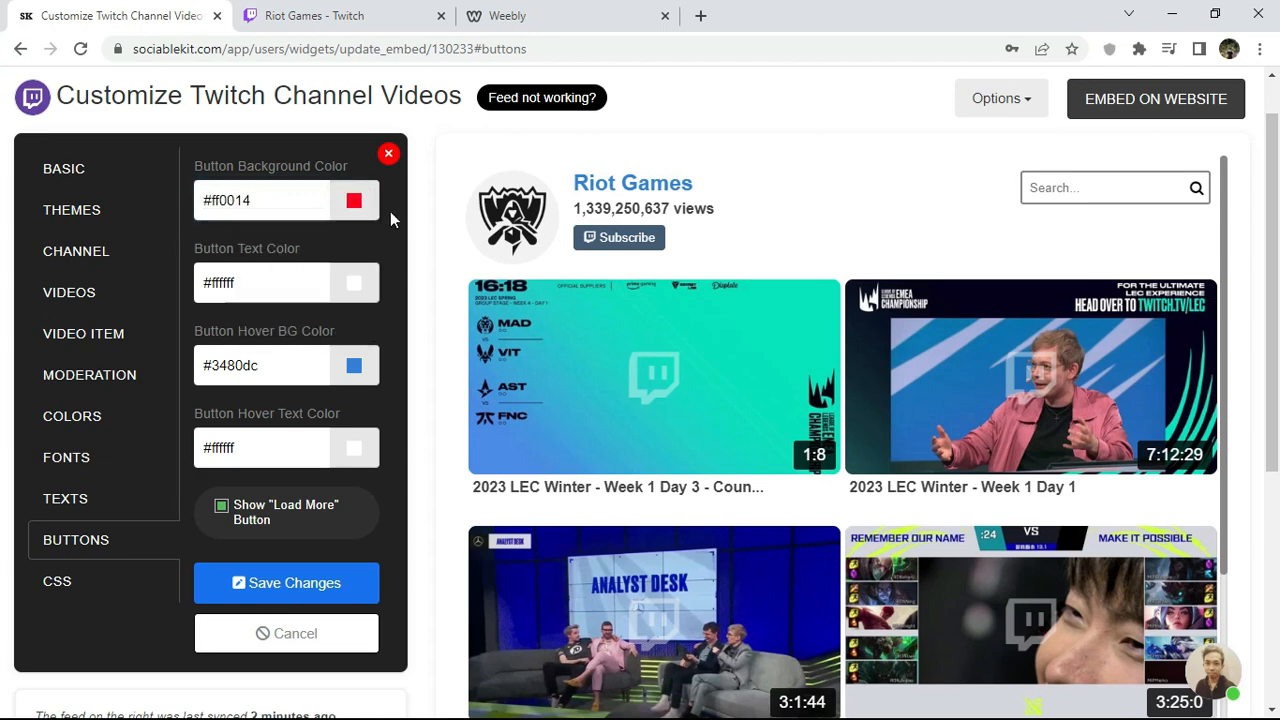
Step: Set the button text color to yellow, #ffff00, and save the button changes
{"action": "left_click", "coordinate": [352, 282]}
{"action": "left_click", "coordinate": [325, 322]}
{"action": "left_click", "coordinate": [331, 318]}
{"action": "left_click", "coordinate": [405, 311]}
{"action": "left_click", "coordinate": [287, 582]}
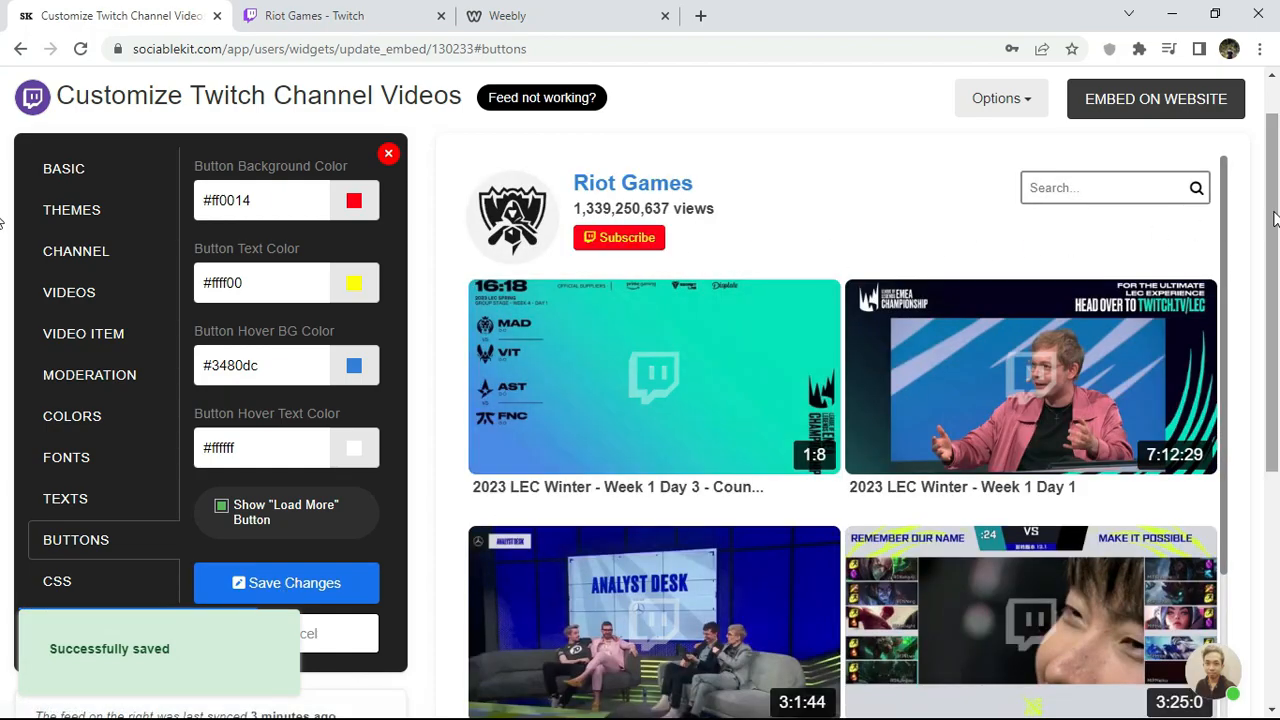
Step: Check the restyled load-more button at the end of the preview and load more videos with it
{"action": "scroll", "coordinate": [1266, 220], "scroll_direction": "down", "scroll_amount": 4}
{"action": "left_click_drag", "start_coordinate": [1228, 152], "coordinate": [1230, 630]}
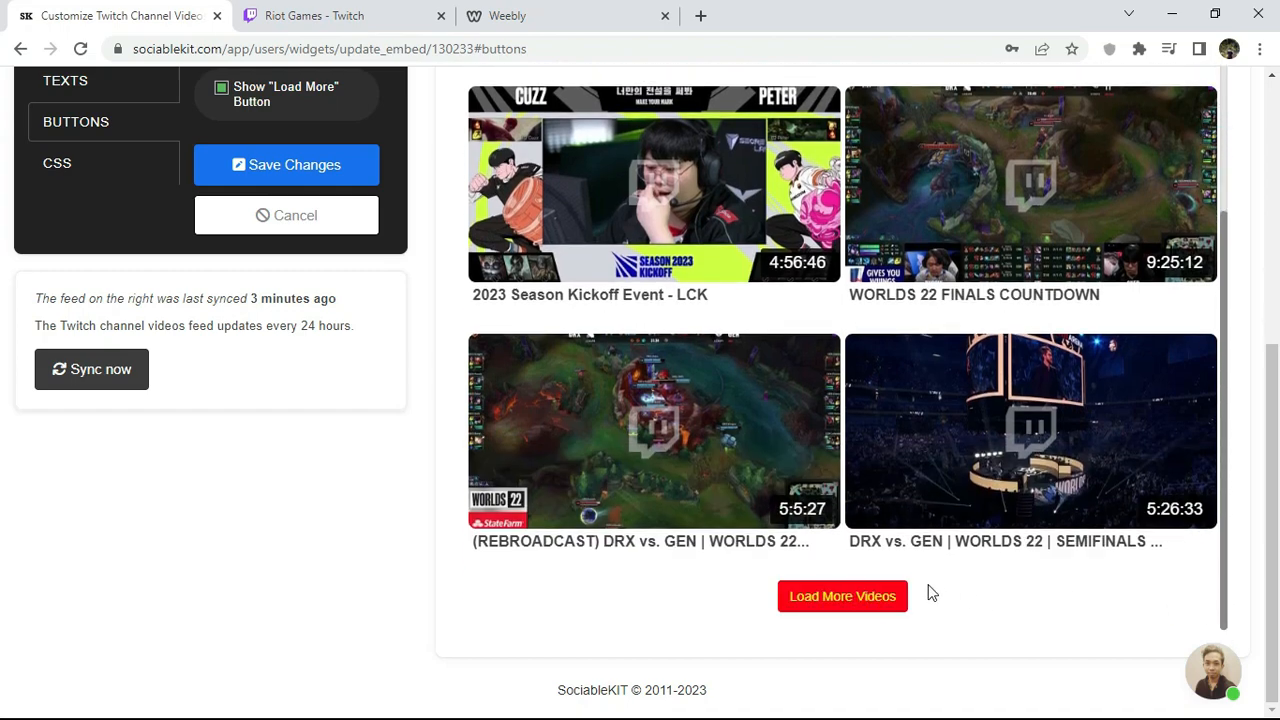
{"action": "left_click", "coordinate": [856, 598]}
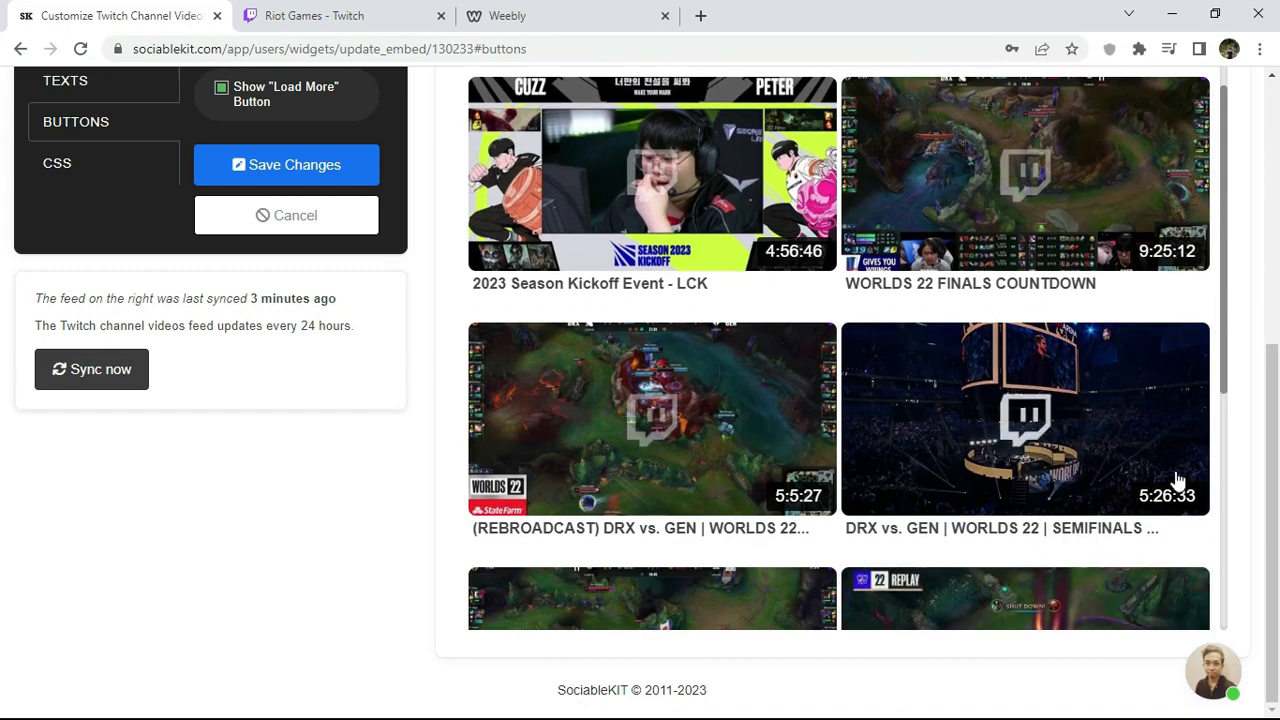
{"action": "left_click_drag", "start_coordinate": [1225, 374], "coordinate": [1222, 78]}
{"action": "left_click_drag", "start_coordinate": [1273, 404], "coordinate": [1275, 152]}
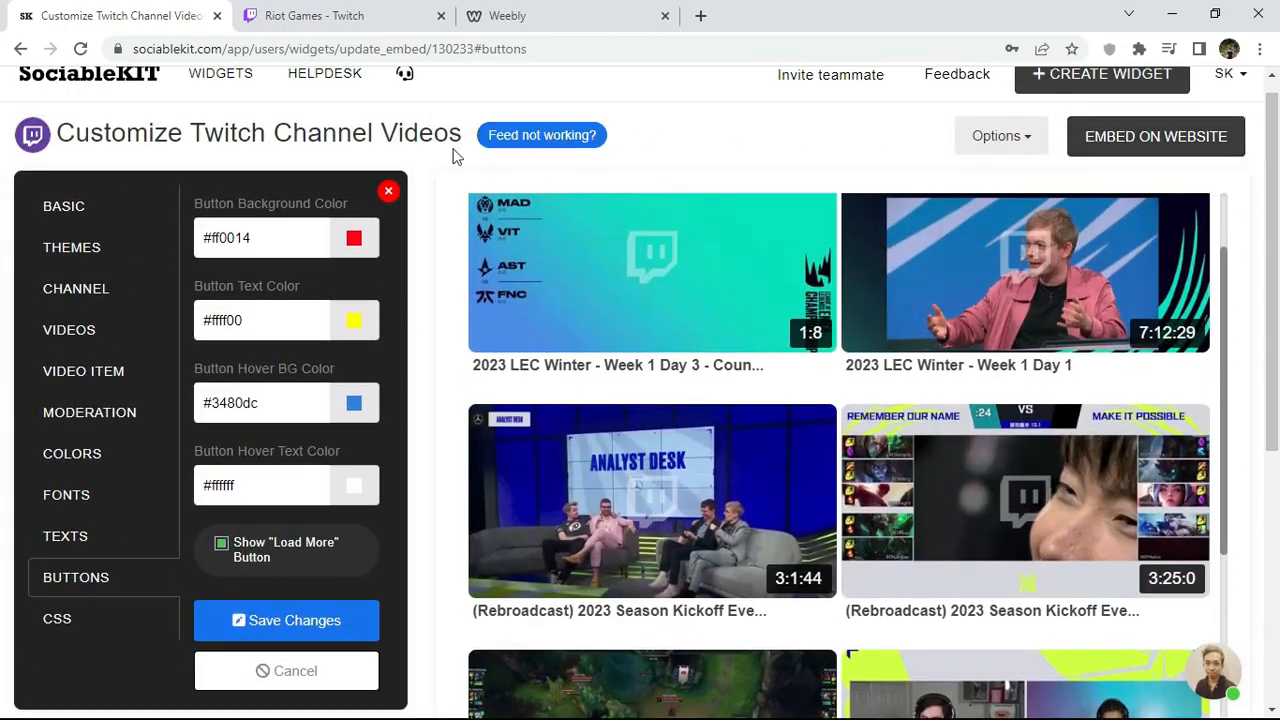
Step: Set the button background color to #435b77 and the button text color to #ffffff, and save the changes
{"action": "triple_click", "coordinate": [270, 236]}
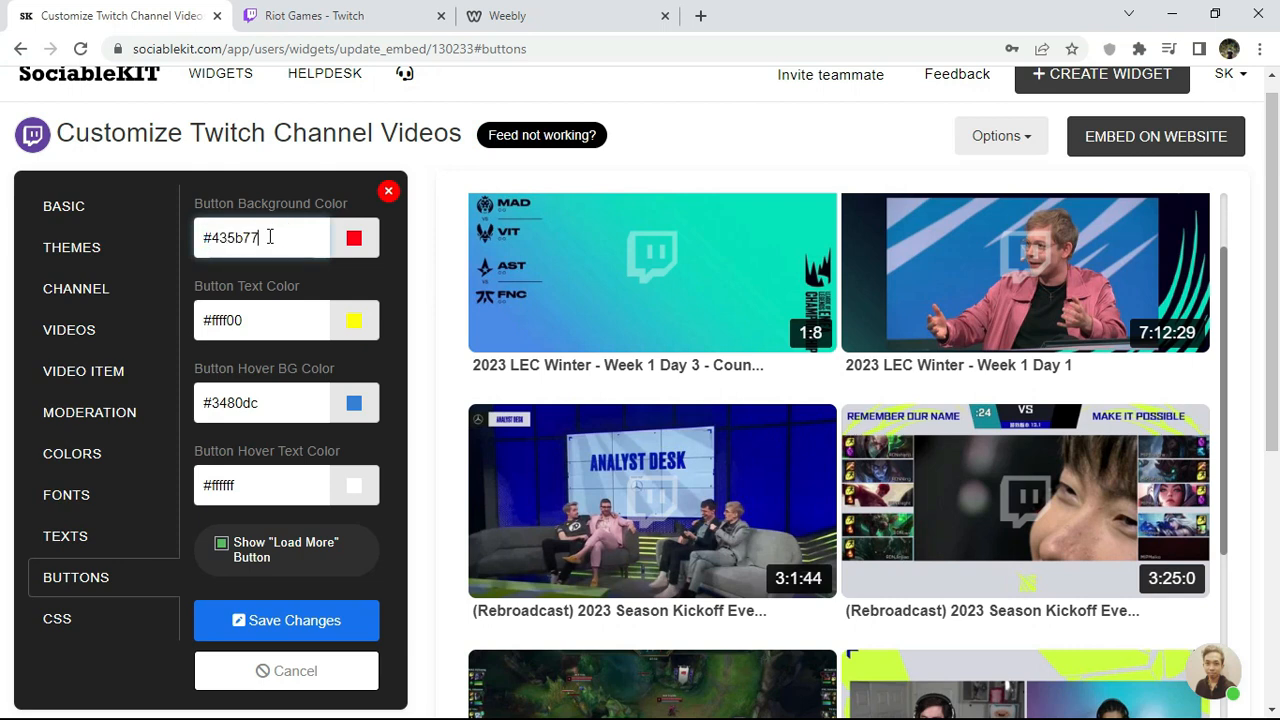
{"action": "triple_click", "coordinate": [267, 319]}
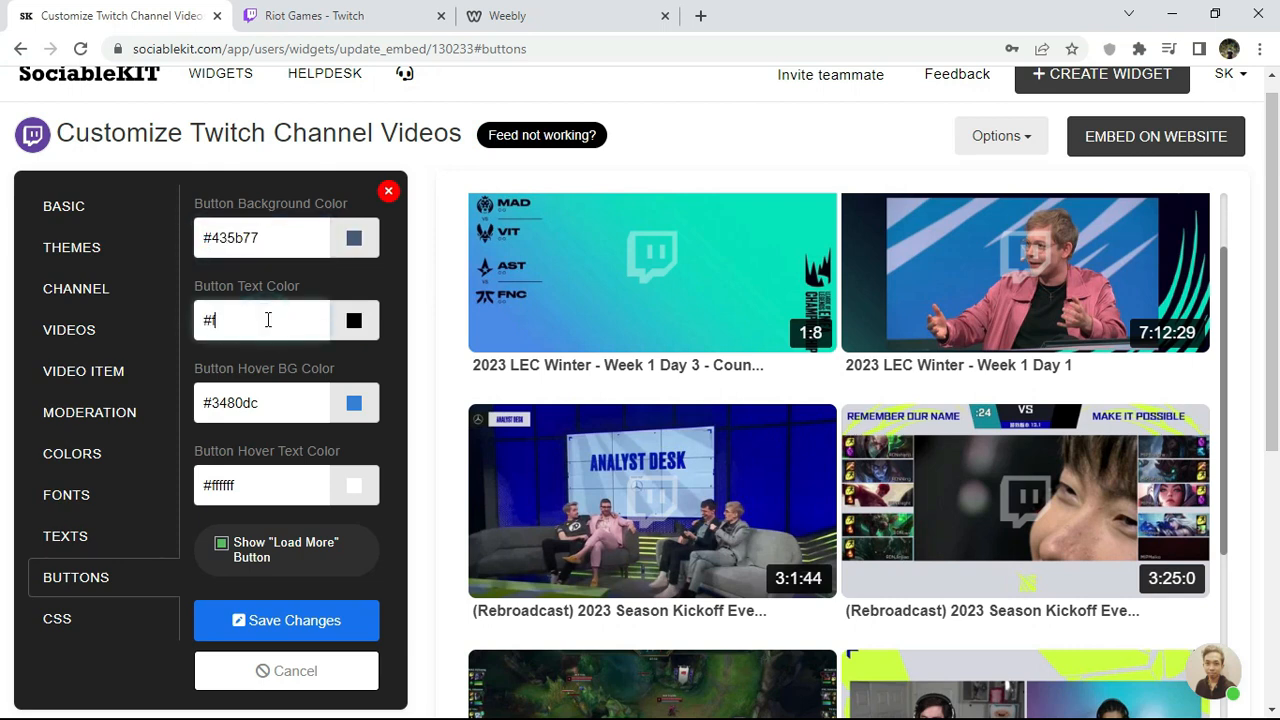
{"action": "left_click", "coordinate": [277, 614]}
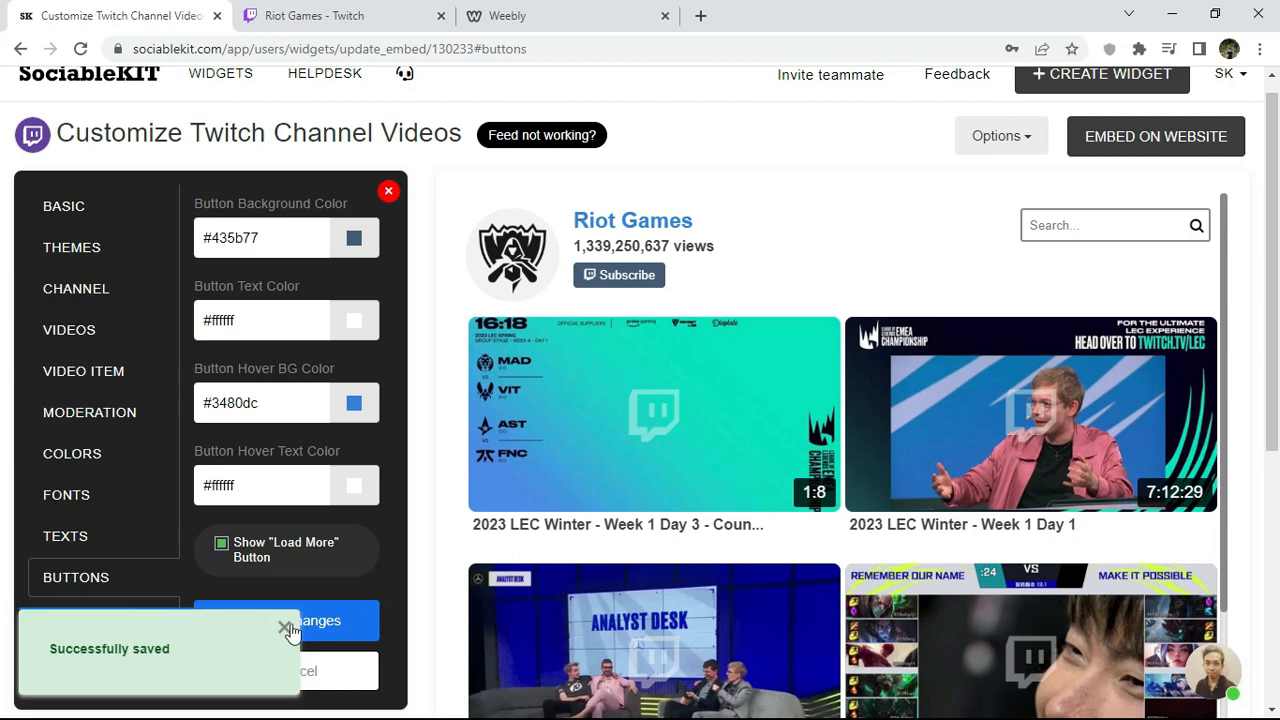
{"action": "left_click", "coordinate": [285, 628]}
Step: Review the widget's custom CSS and basic settings
{"action": "left_click", "coordinate": [104, 617]}
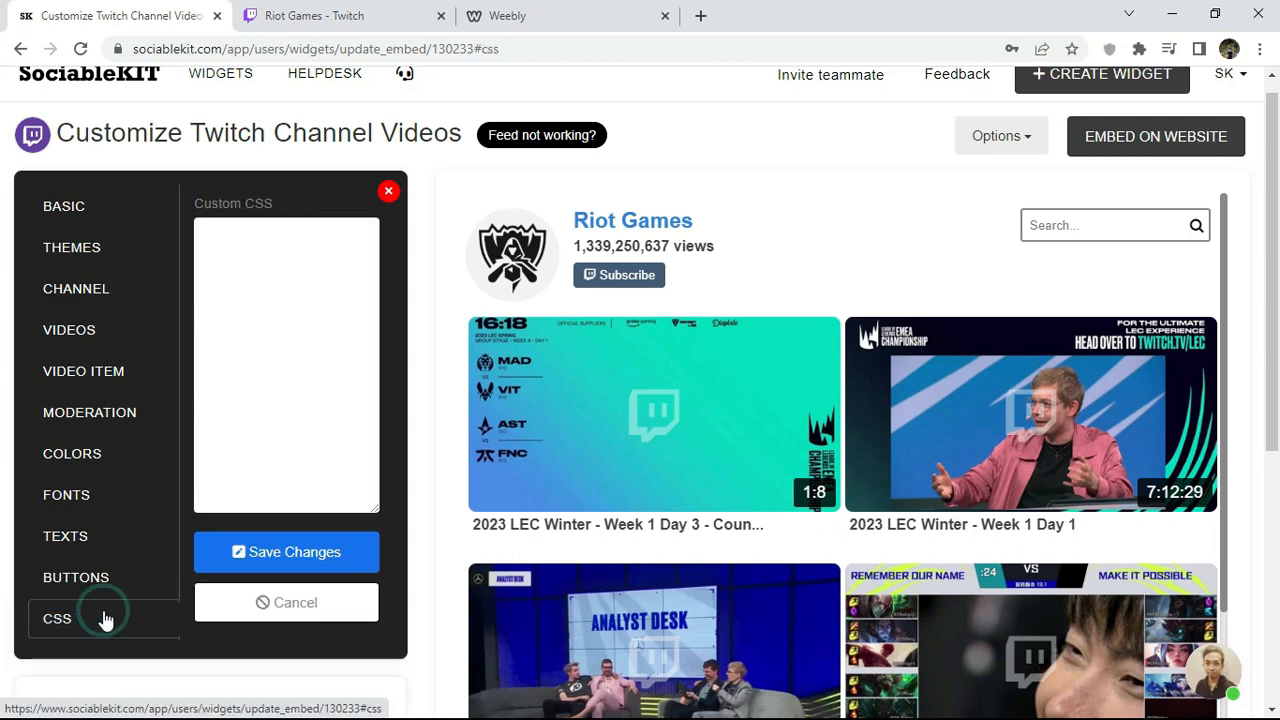
{"action": "left_click", "coordinate": [97, 210]}
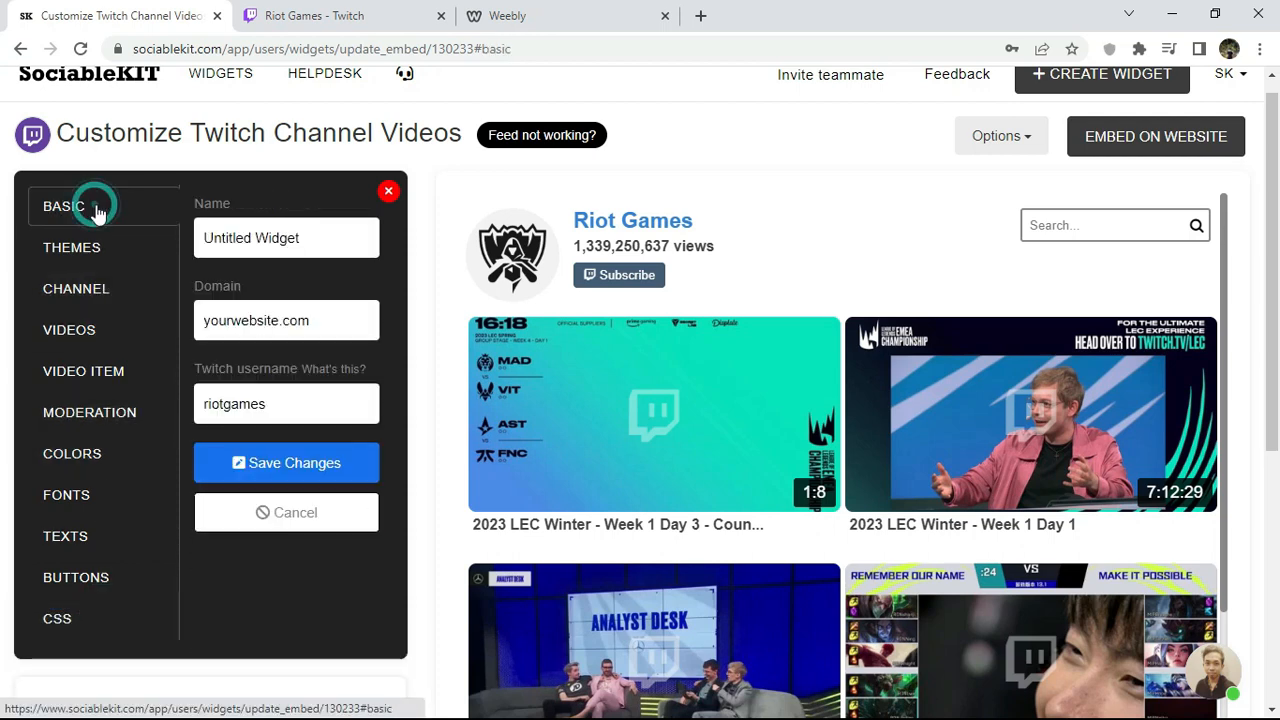
{"action": "scroll", "coordinate": [1265, 265], "scroll_direction": "up", "scroll_amount": 1}
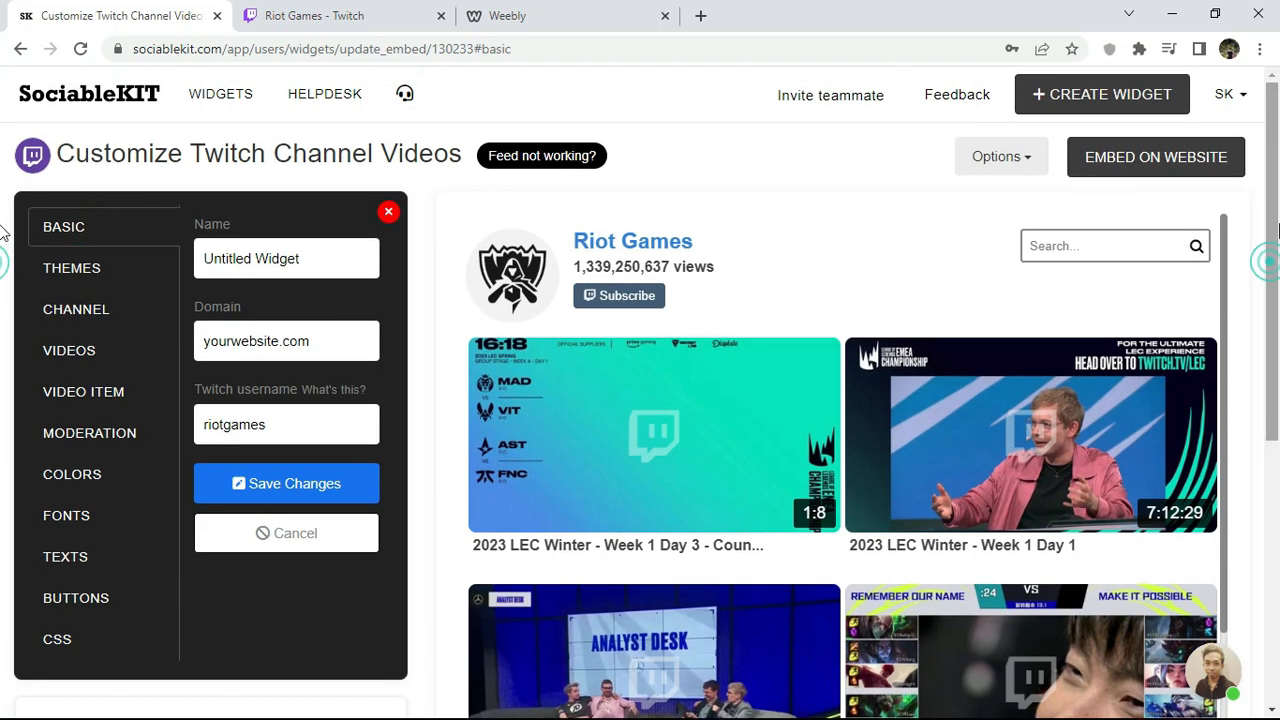
Step: Start embedding the widget, choose Weebly as the website builder, and copy the widget's JavaScript code
{"action": "left_click", "coordinate": [1160, 164]}
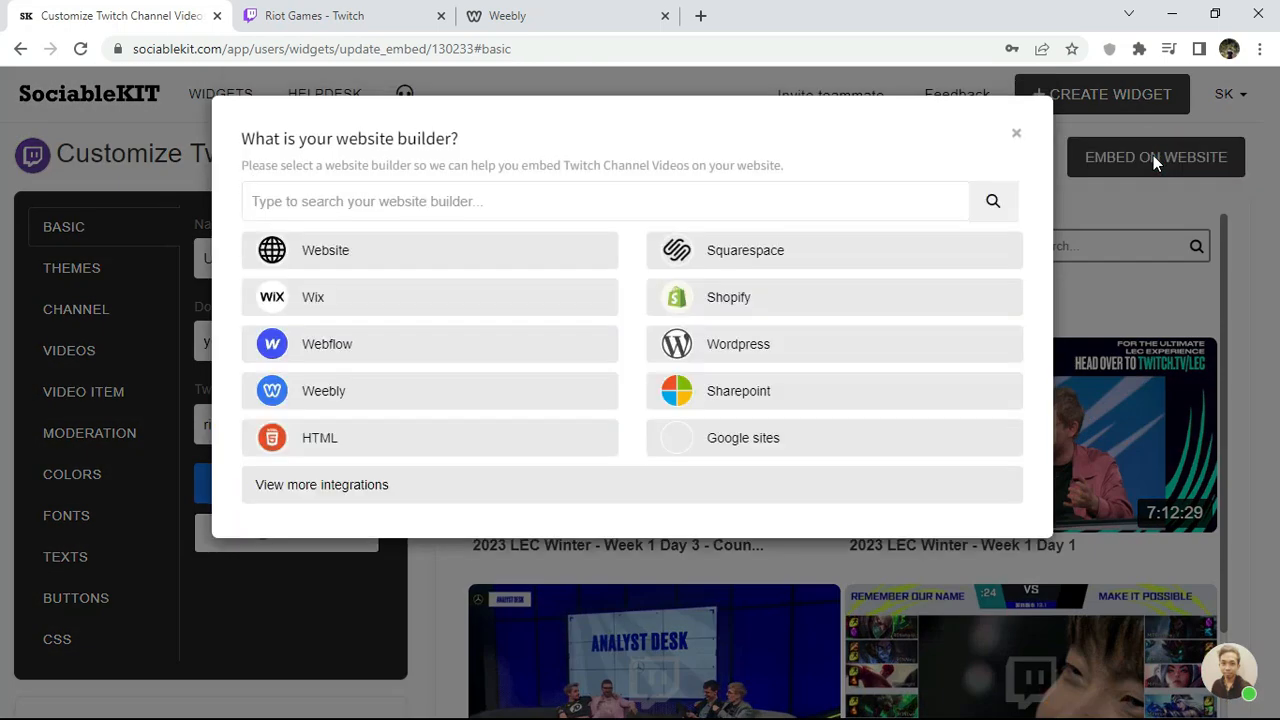
{"action": "left_click", "coordinate": [364, 193]}
{"action": "type", "text": "wee"}
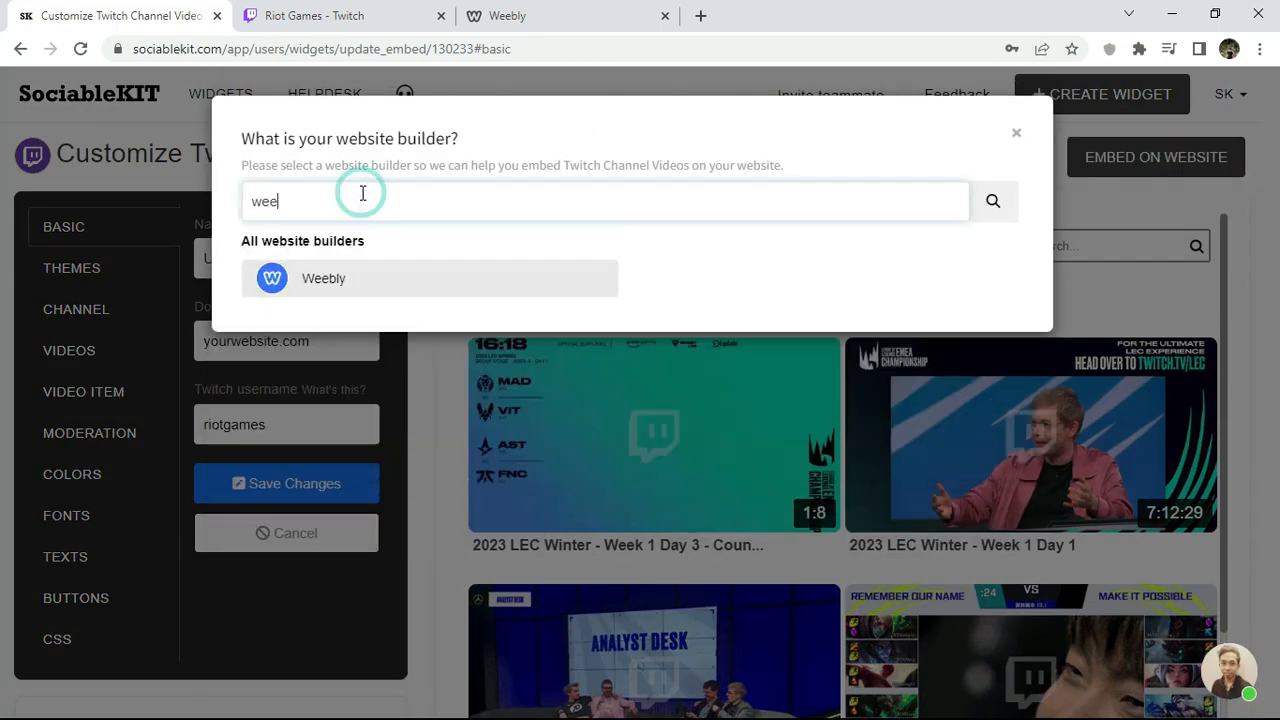
{"action": "left_click", "coordinate": [324, 278]}
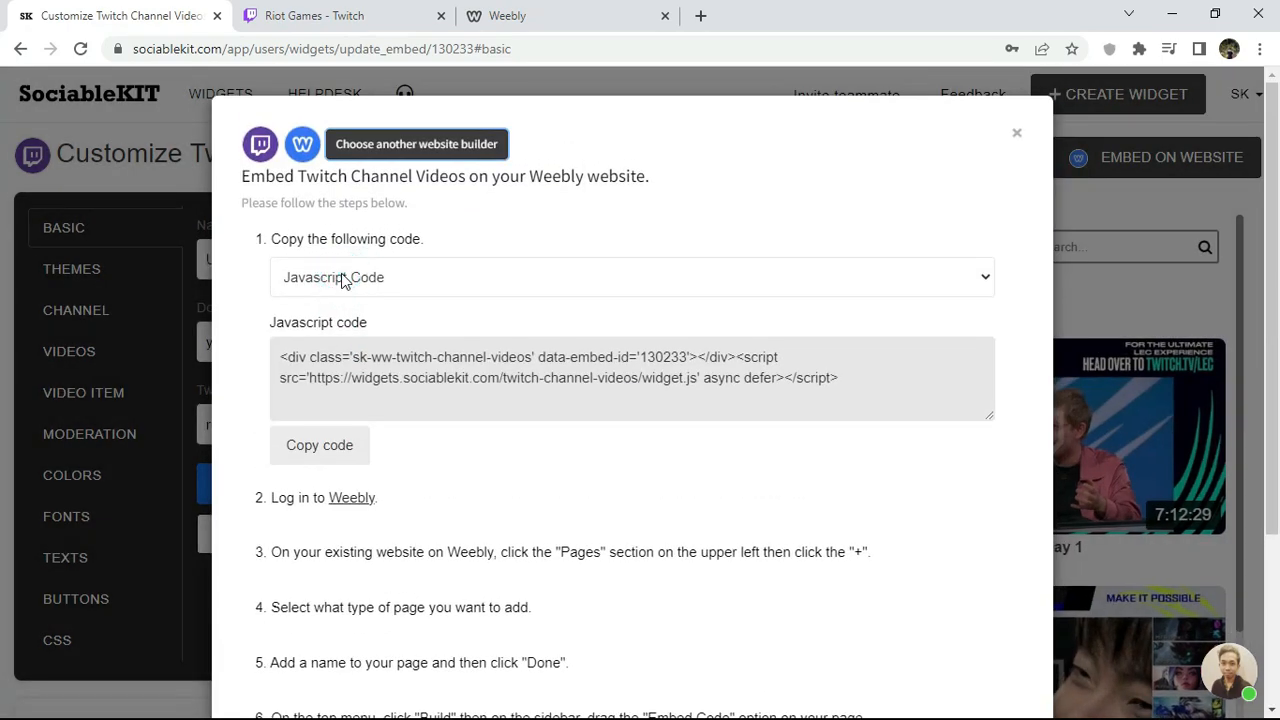
{"action": "left_click", "coordinate": [311, 450]}
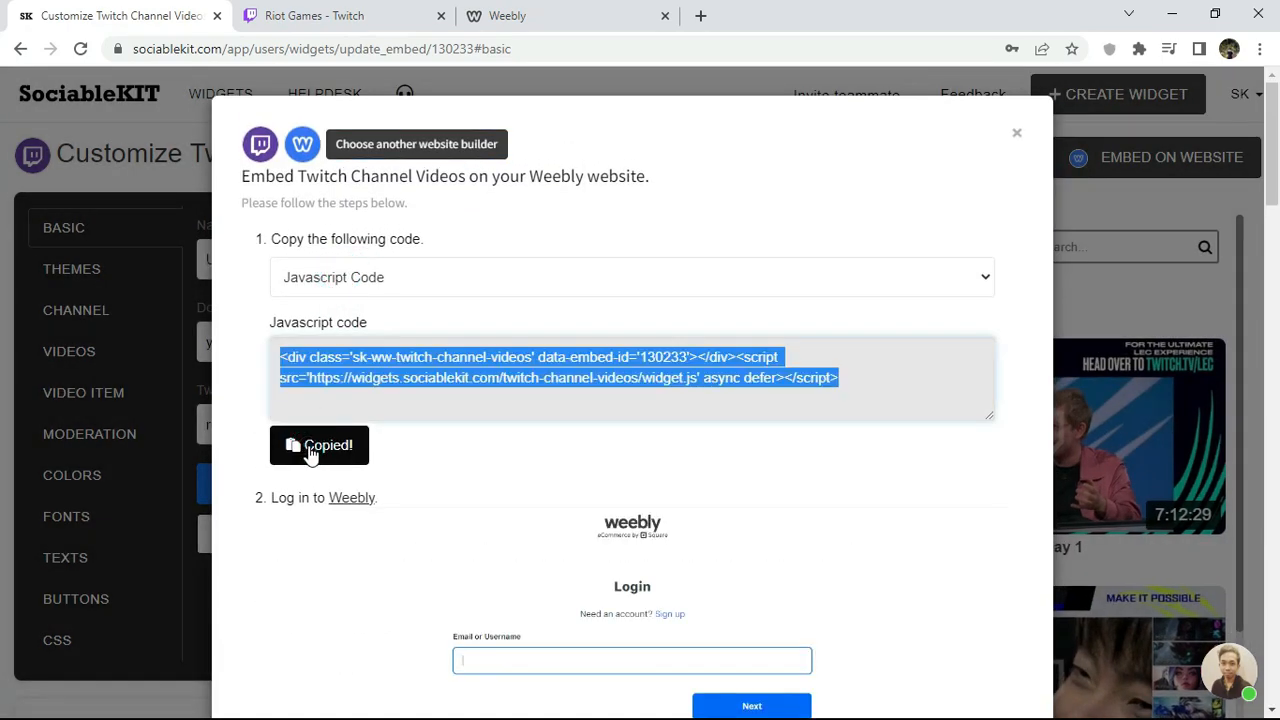
Step: Switch to the Weebly editor and add an Embed Code element below the home page's navigation header
{"action": "left_click", "coordinate": [585, 27]}
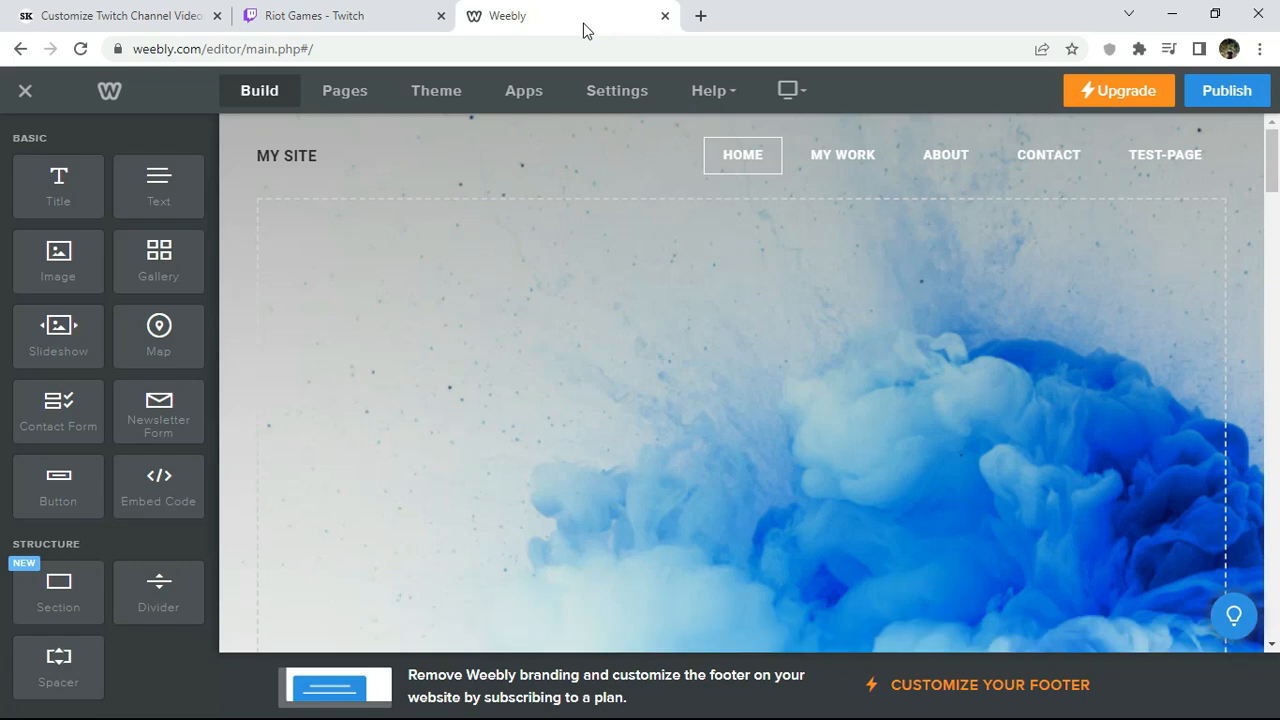
{"action": "left_click_drag", "start_coordinate": [157, 487], "coordinate": [733, 270]}
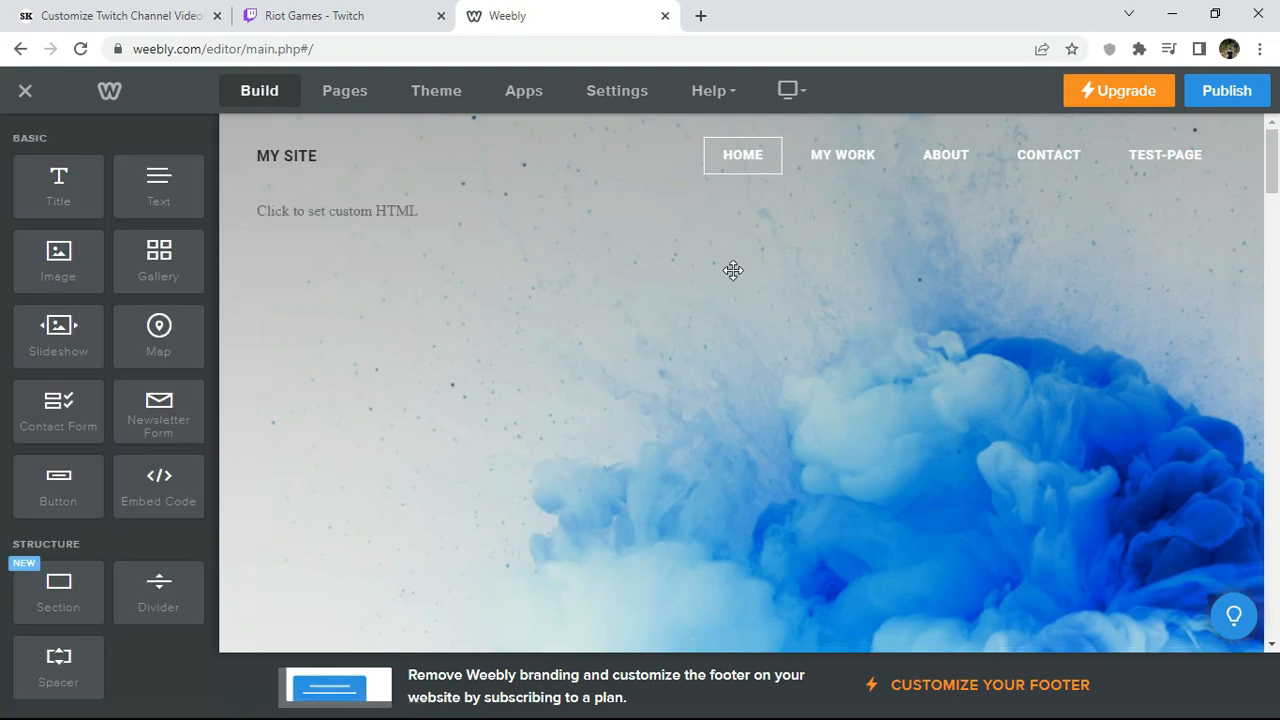
Step: Replace the placeholder in the home page's custom HTML element with the copied widget embed code and finish editing it
{"action": "left_click", "coordinate": [656, 210]}
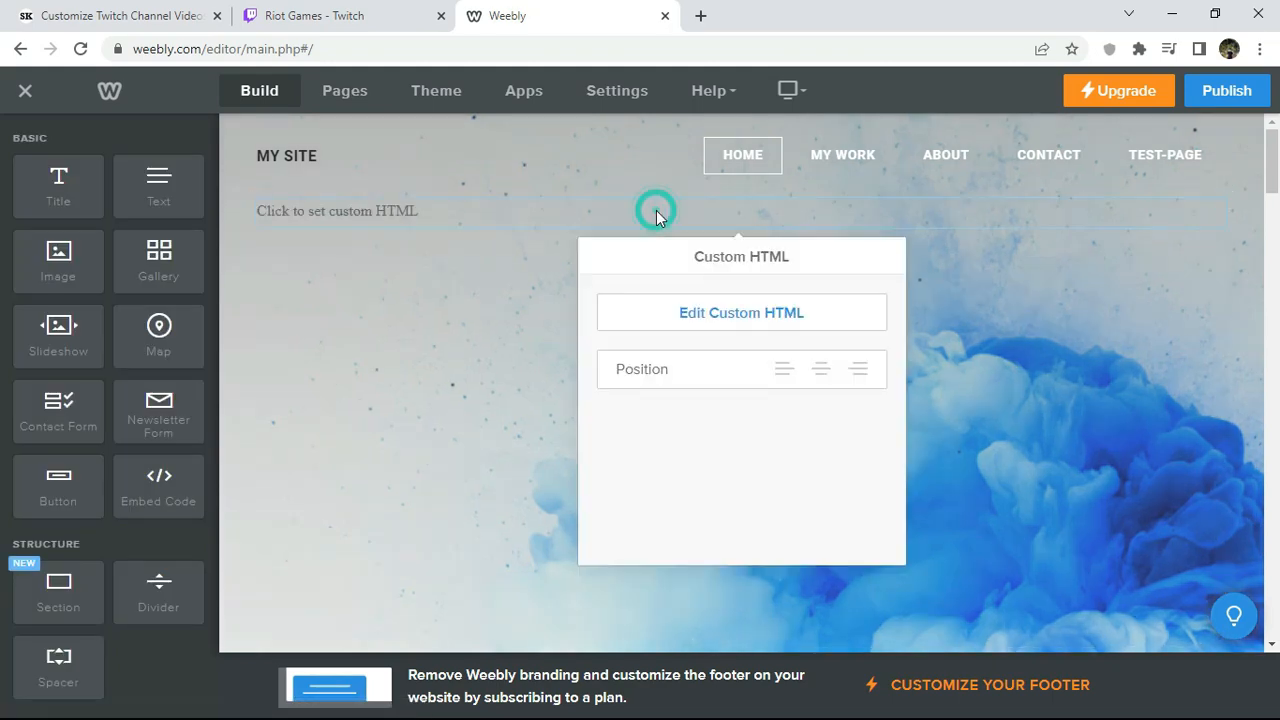
{"action": "left_click", "coordinate": [709, 313]}
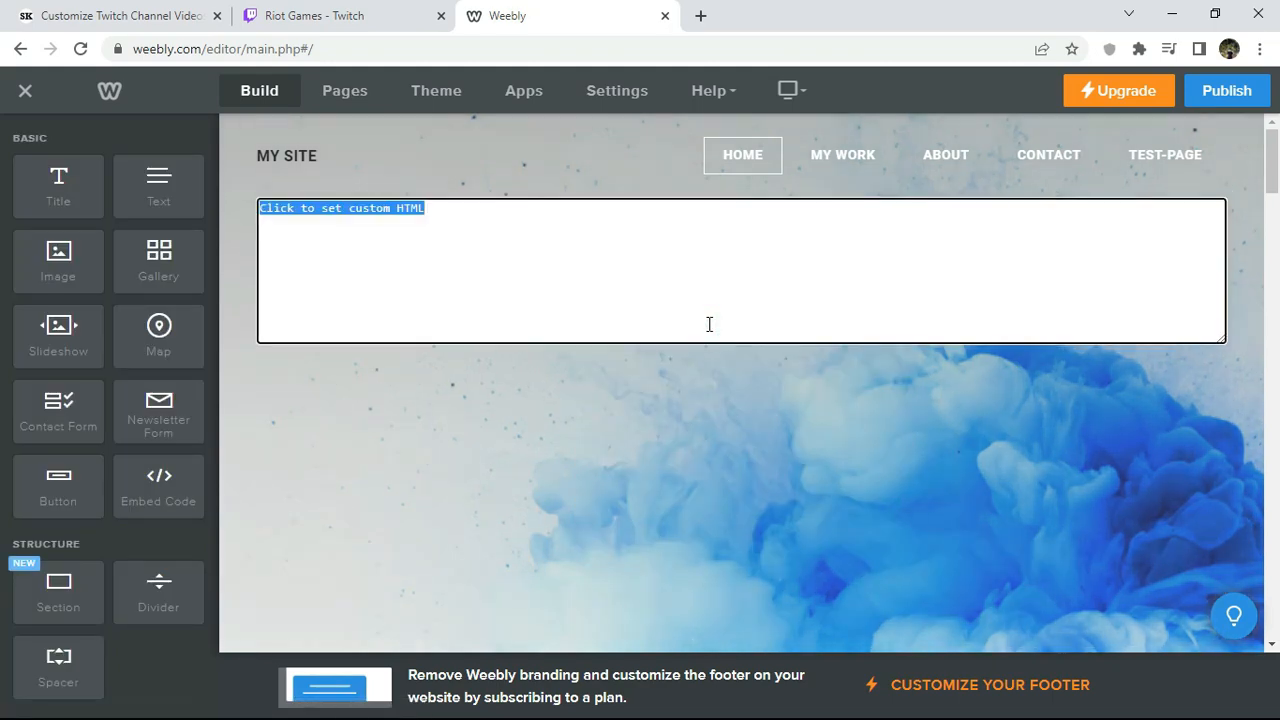
{"action": "right_click", "coordinate": [647, 229]}
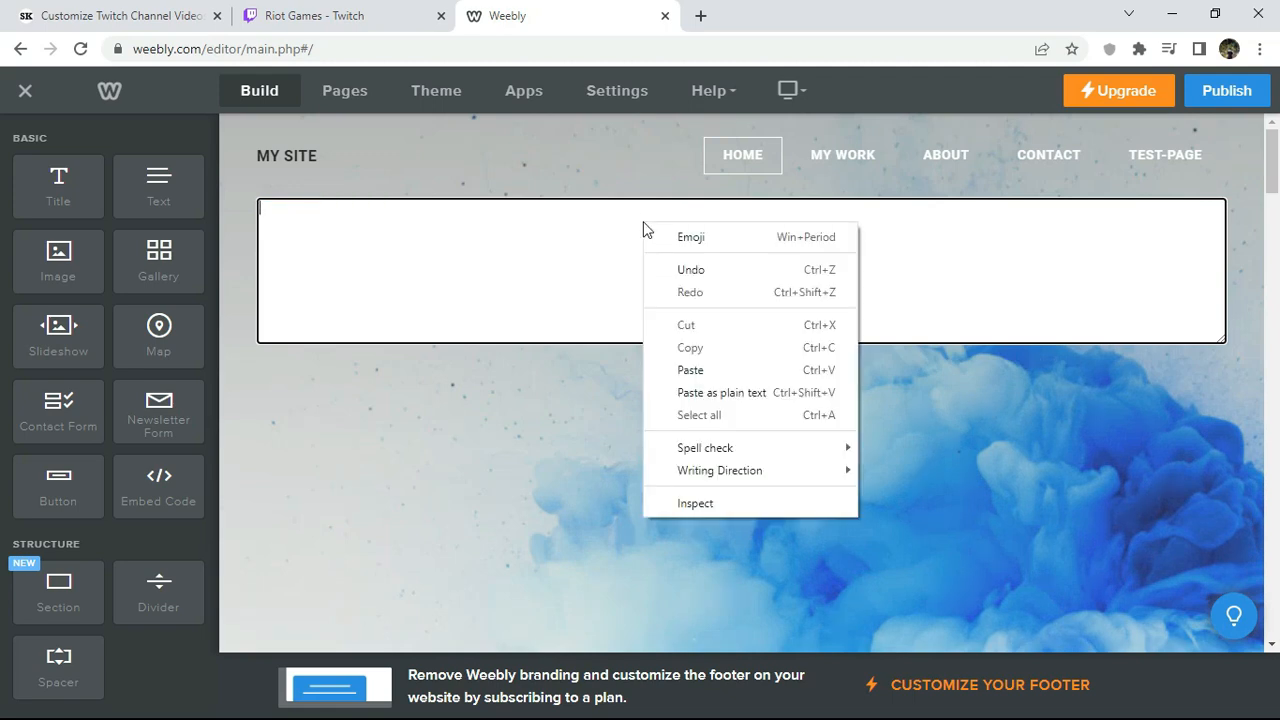
{"action": "left_click", "coordinate": [708, 364]}
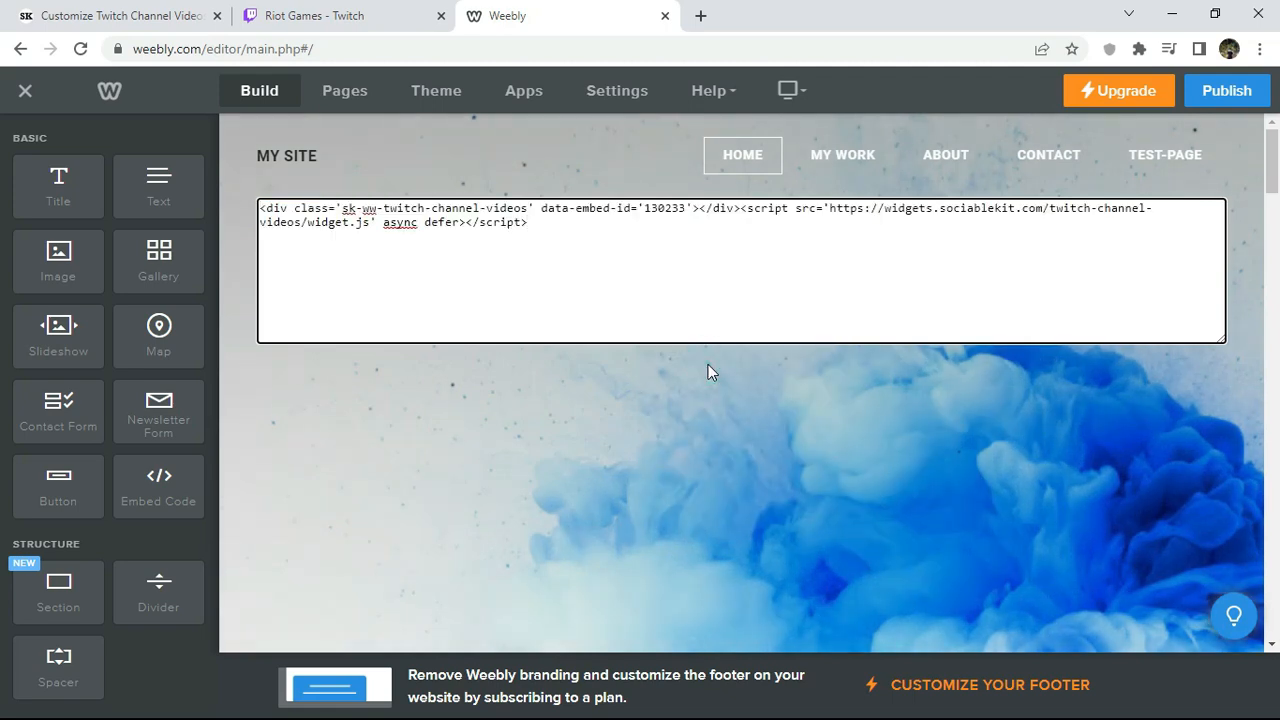
{"action": "left_click", "coordinate": [708, 367]}
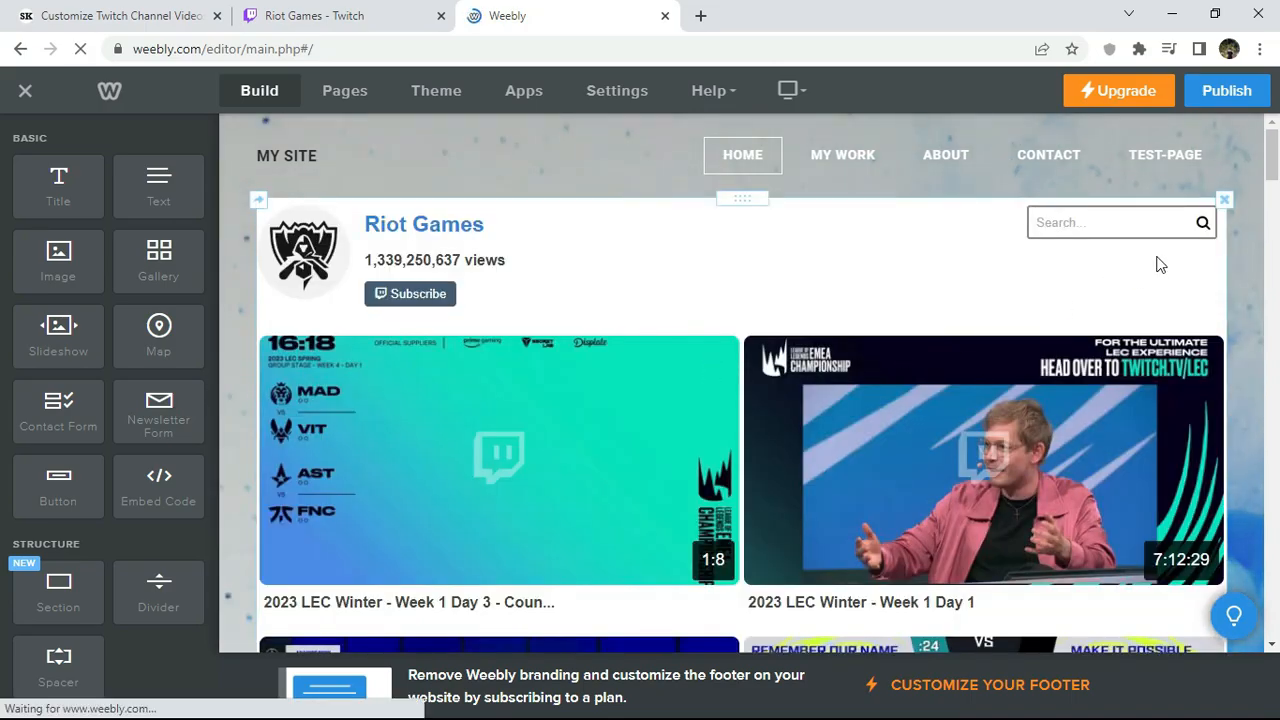
Step: Publish the Weebly website and open the live site at testjov.weebly.com
{"action": "mouse_move", "coordinate": [1273, 170]}
{"action": "left_mouse_down"}
{"action": "mouse_move", "coordinate": [1270, 345]}
{"action": "mouse_move", "coordinate": [1273, 152]}
{"action": "left_mouse_up"}
{"action": "left_click", "coordinate": [1243, 99]}
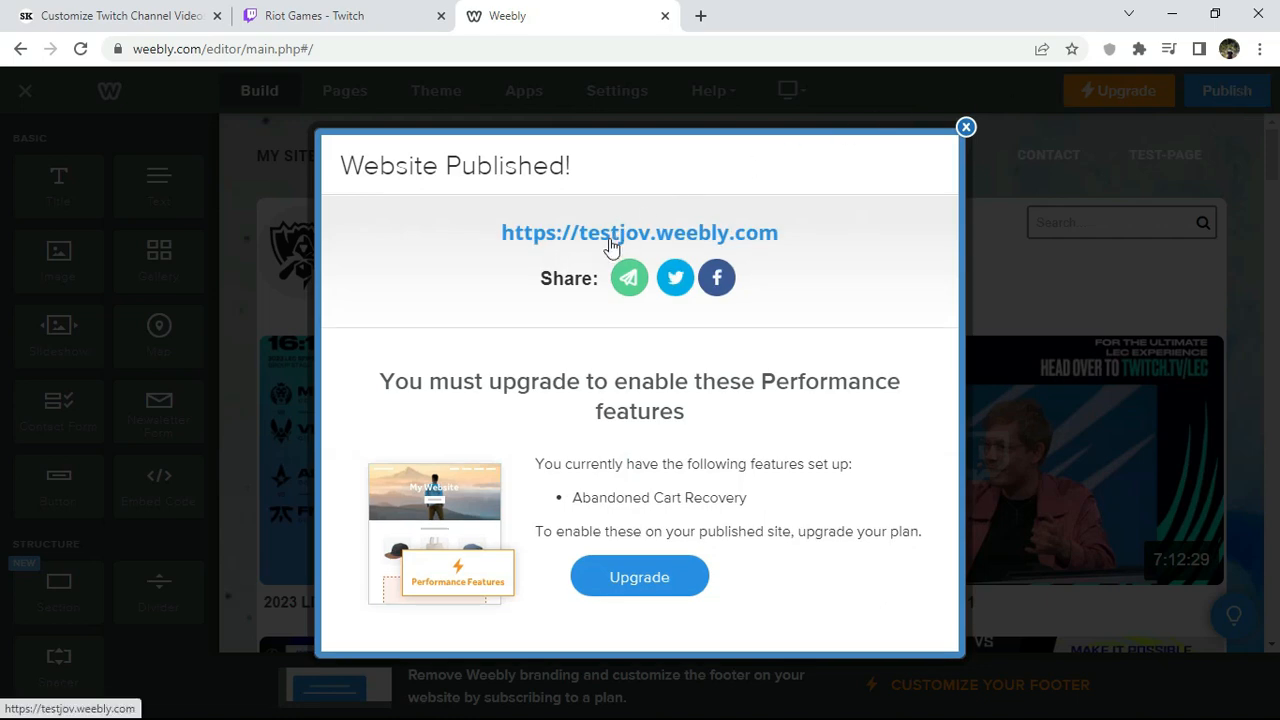
{"action": "left_click", "coordinate": [616, 240]}
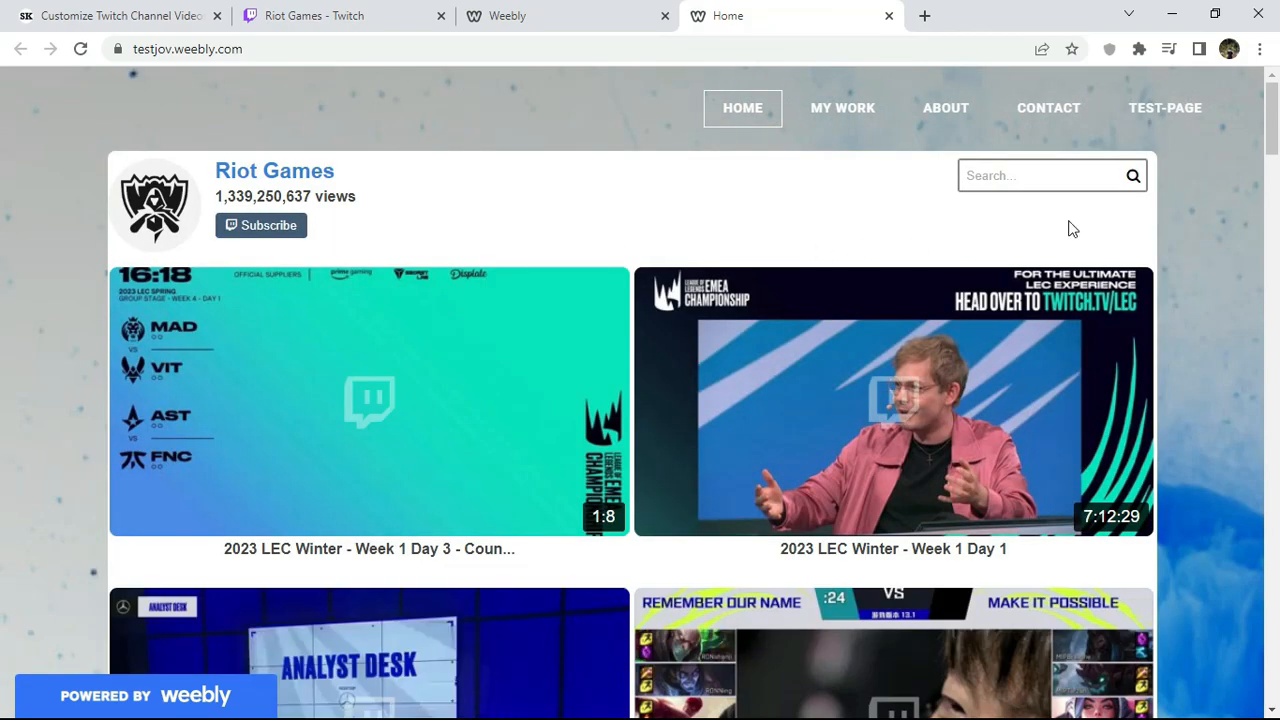
Step: Load more videos at the end of the embedded Twitch feed on the live page
{"action": "left_click_drag", "start_coordinate": [1275, 120], "coordinate": [1251, 337]}
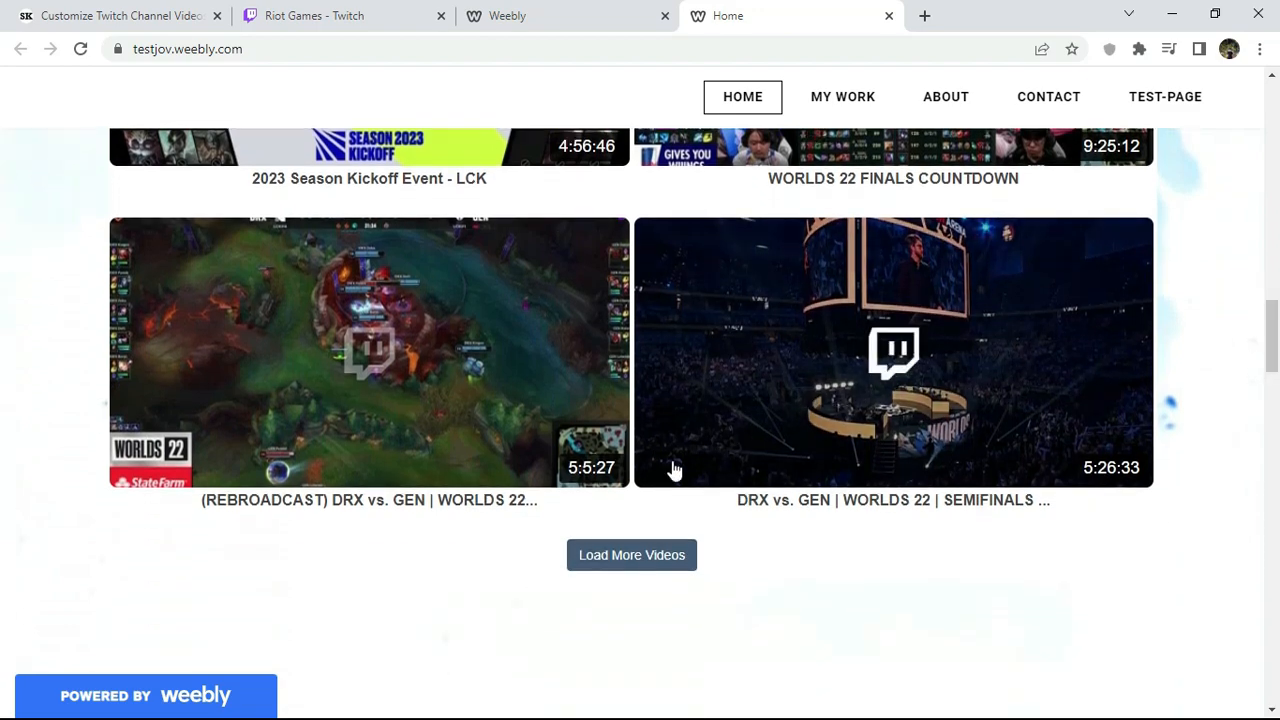
{"action": "left_click", "coordinate": [615, 566]}
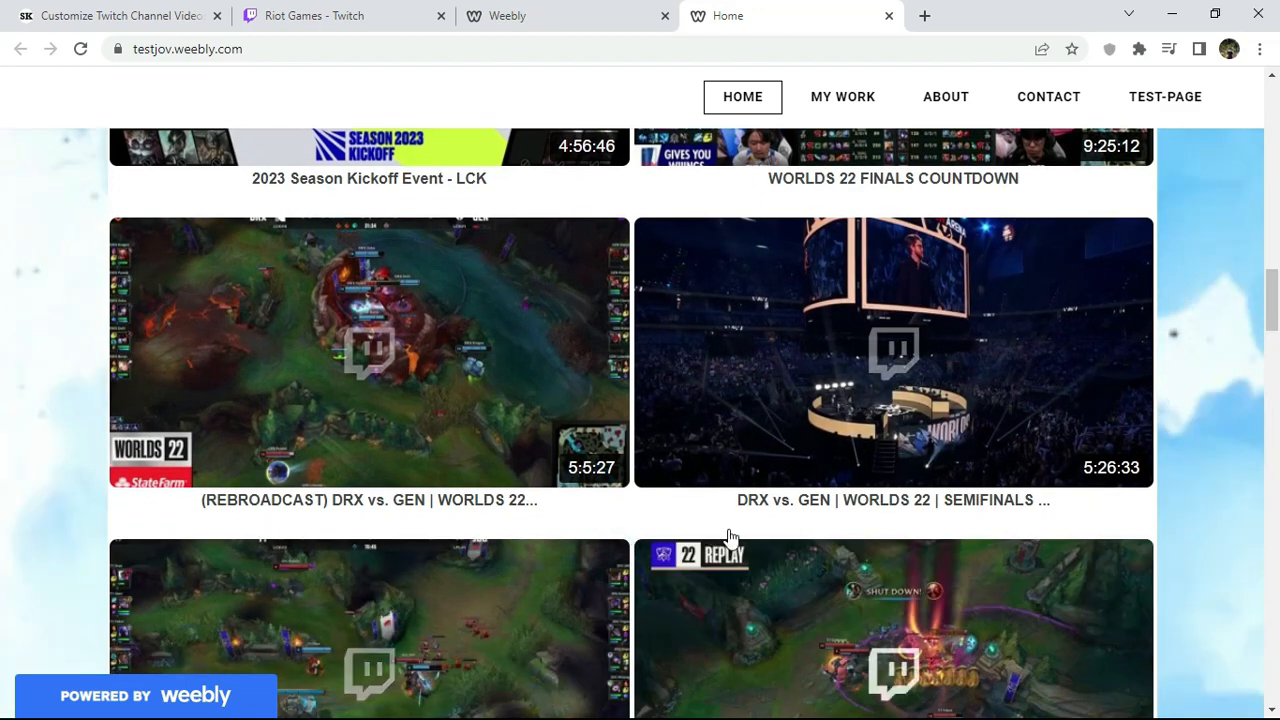
Step: Preview the "2023 LEC Winter - Week 1 Day 3 - Countdown" and "2023 LEC Winter - Week 1 Day 1" videos, closing each popup after viewing
{"action": "left_click_drag", "start_coordinate": [1268, 304], "coordinate": [1274, 102]}
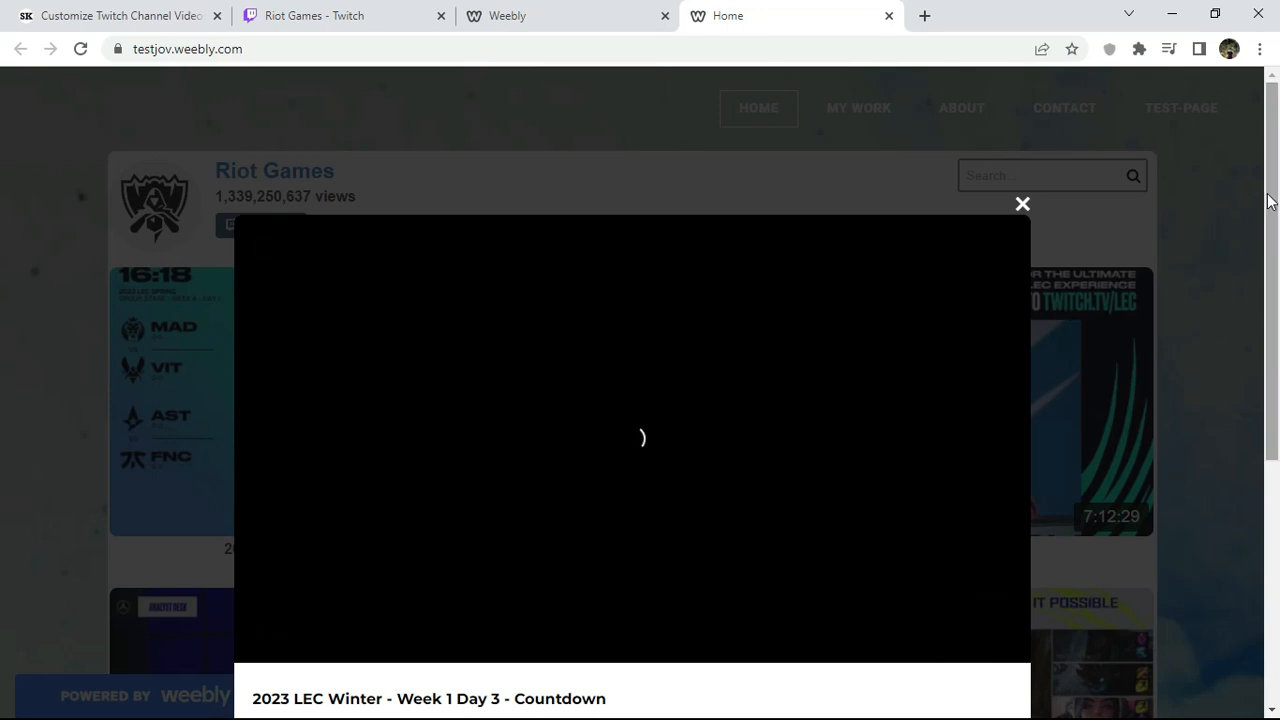
{"action": "mouse_move", "coordinate": [1268, 200]}
{"action": "left_mouse_down"}
{"action": "mouse_move", "coordinate": [1271, 410]}
{"action": "mouse_move", "coordinate": [1276, 198]}
{"action": "left_mouse_up"}
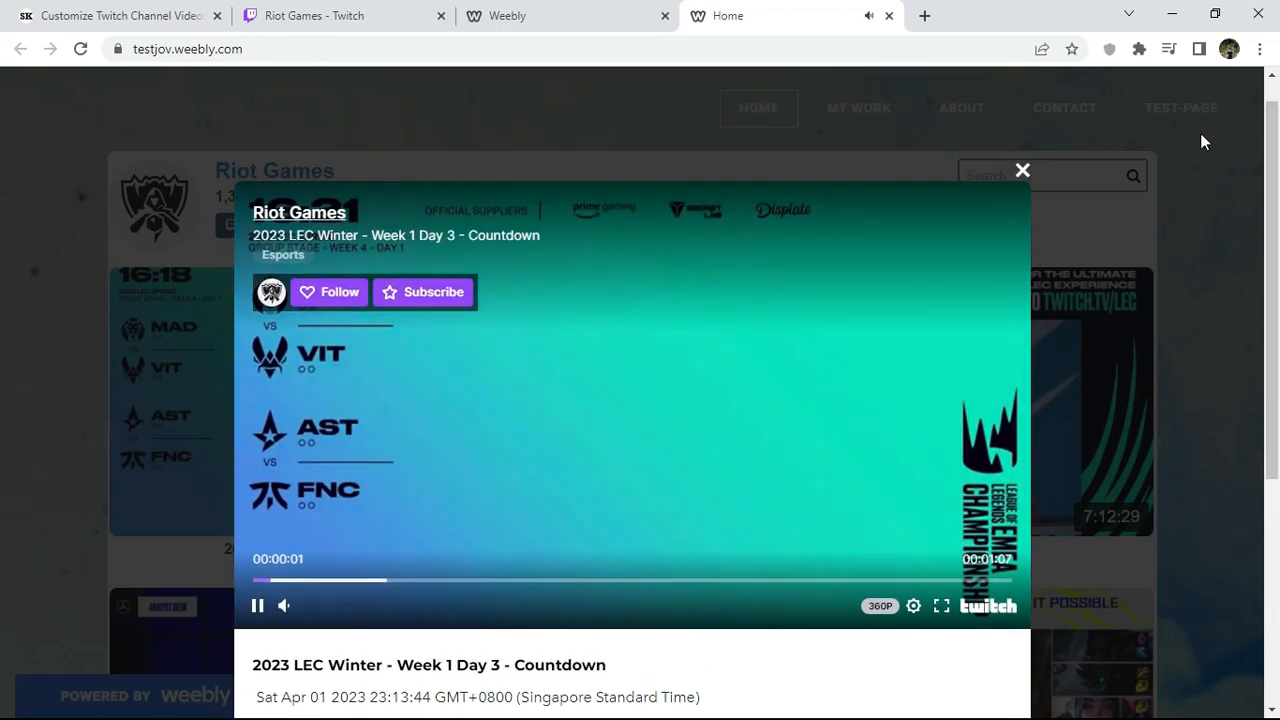
{"action": "left_click", "coordinate": [1022, 171]}
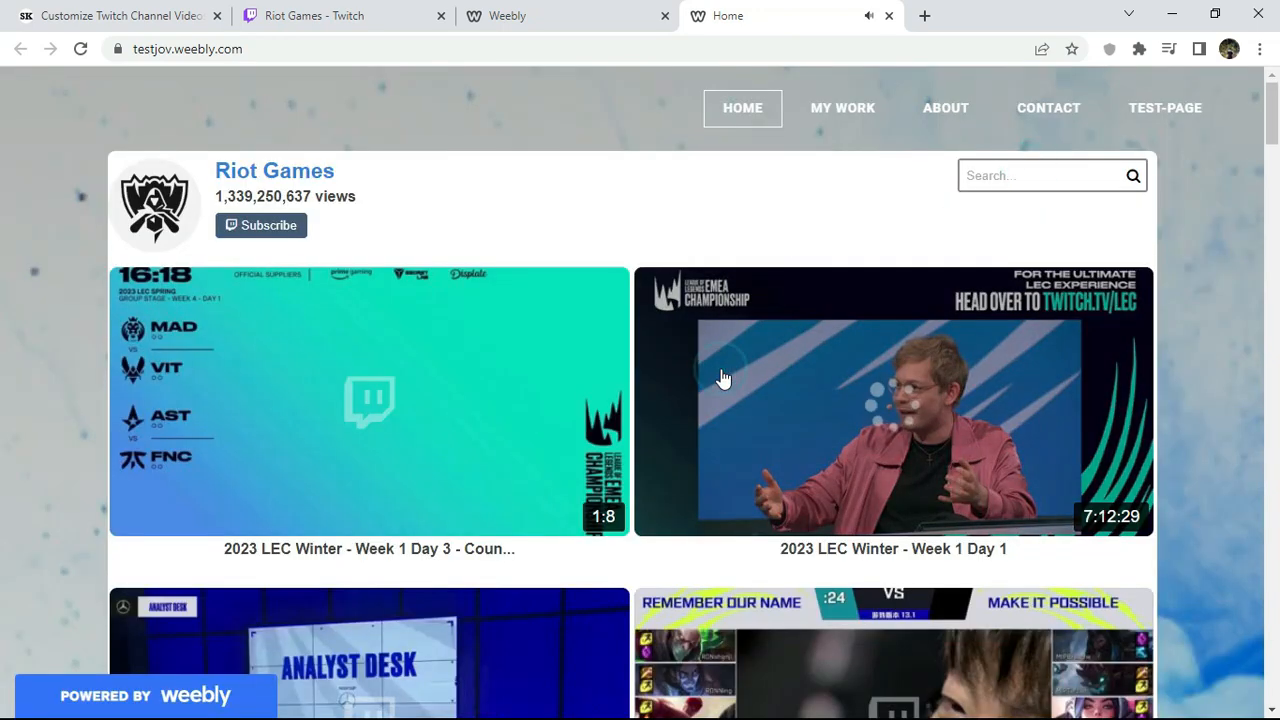
{"action": "left_click", "coordinate": [723, 378]}
{"action": "mouse_move", "coordinate": [1271, 267]}
{"action": "left_mouse_down"}
{"action": "mouse_move", "coordinate": [1256, 472]}
{"action": "mouse_move", "coordinate": [1276, 414]}
{"action": "mouse_move", "coordinate": [1276, 286]}
{"action": "left_mouse_up"}
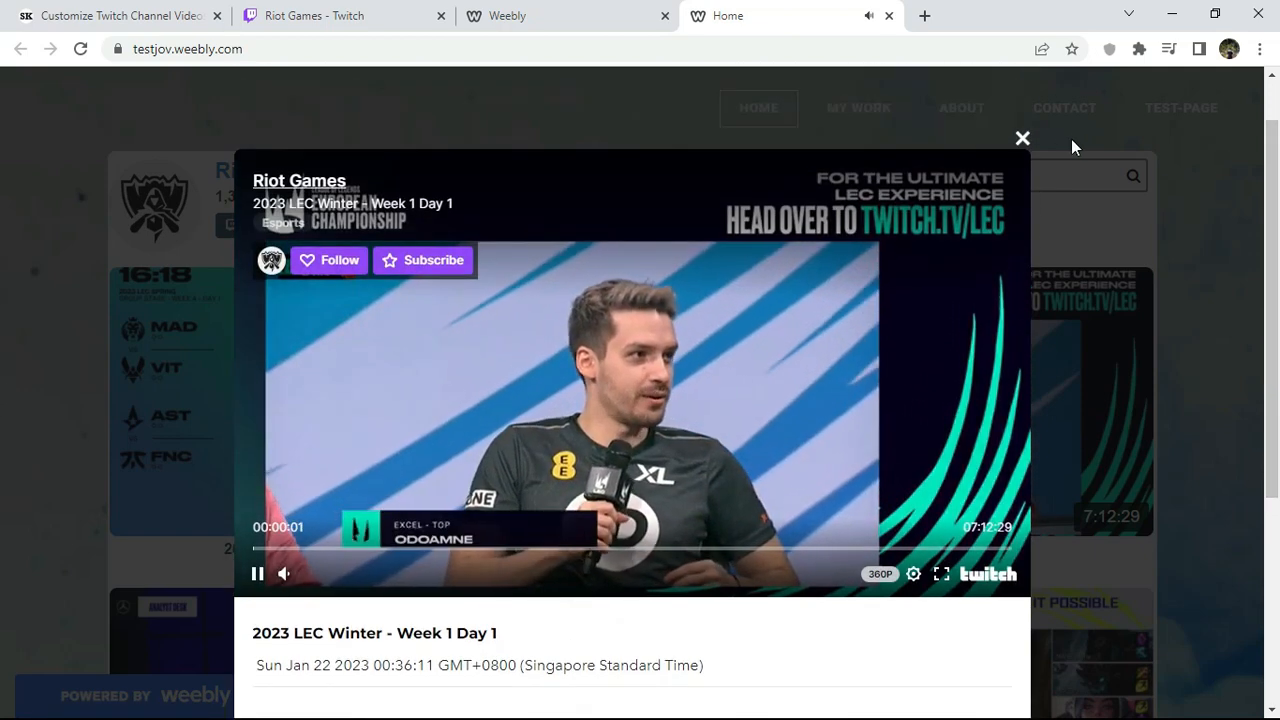
{"action": "left_click", "coordinate": [1022, 138]}
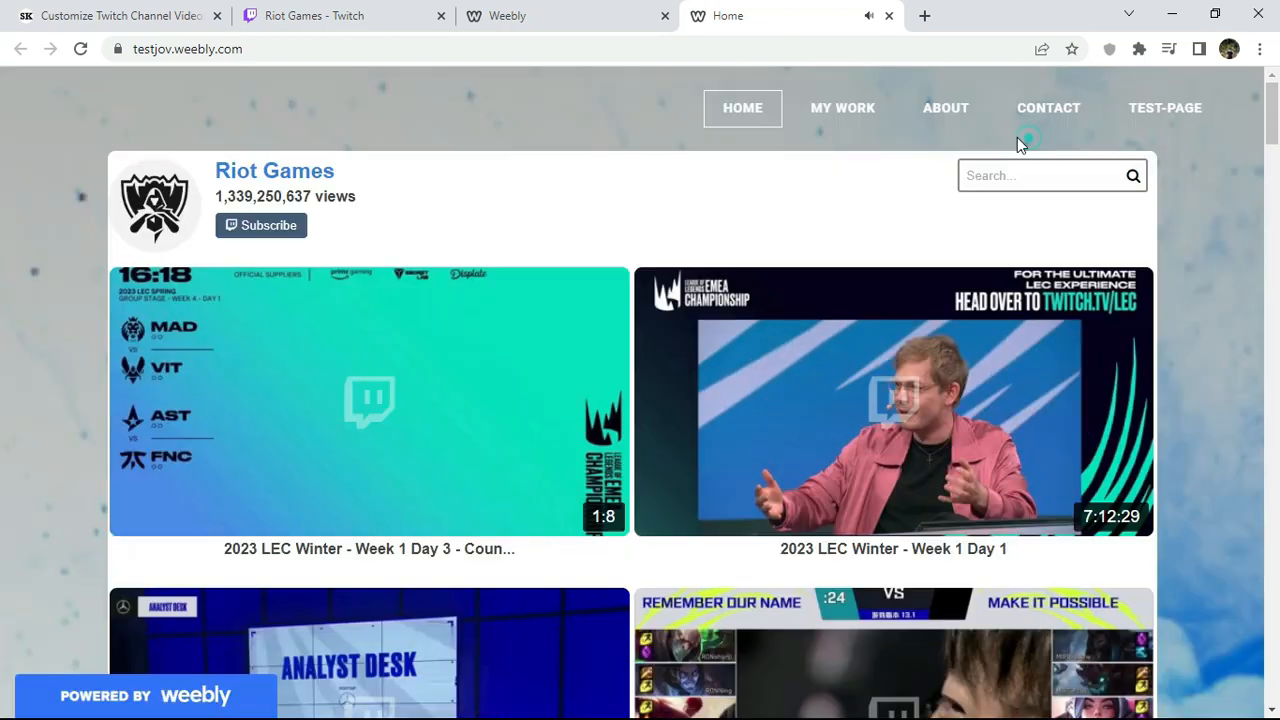
Step: Check the Riot Games channel link in the widget header by opening its Twitch page, and return to the live site
{"action": "left_click", "coordinate": [266, 173]}
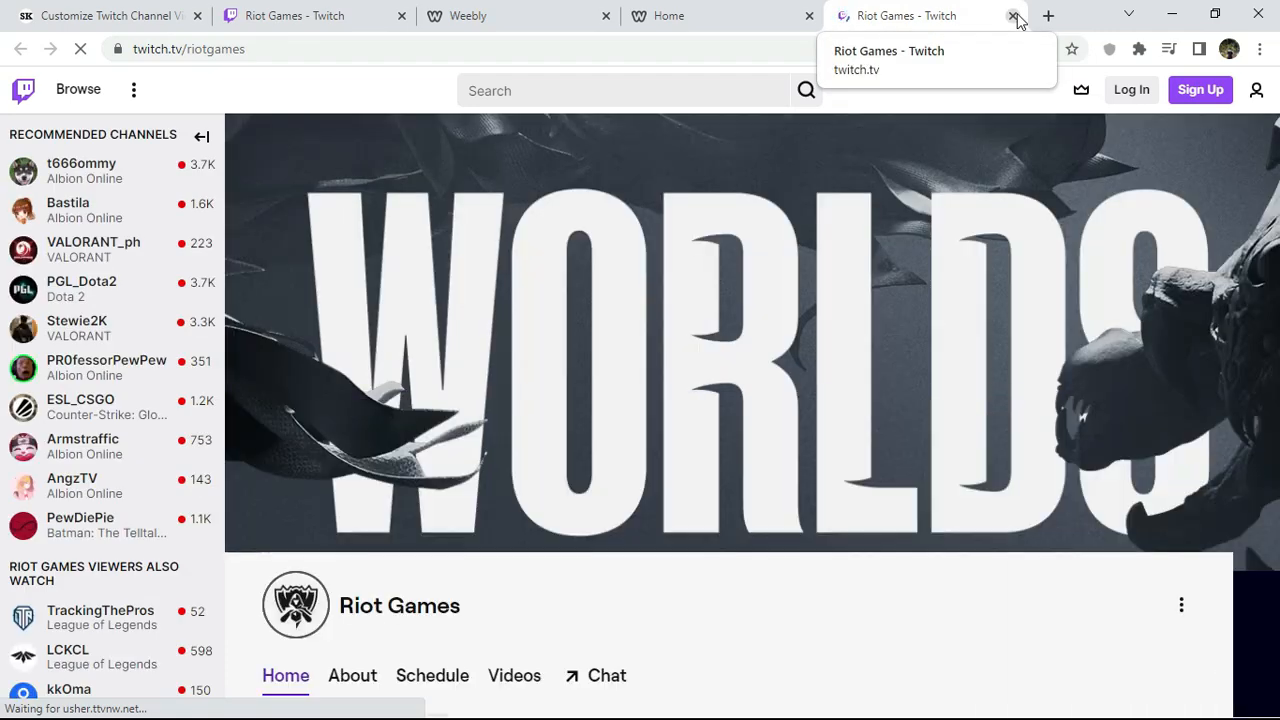
{"action": "left_click", "coordinate": [1013, 16]}
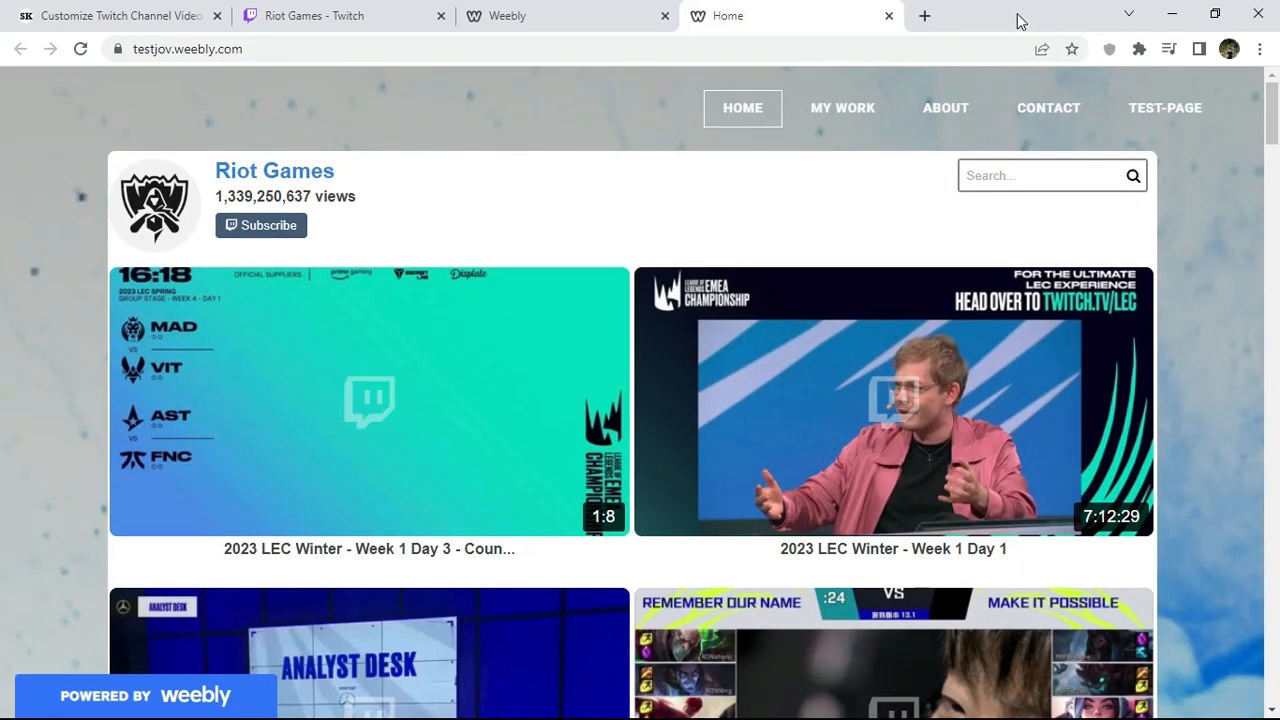